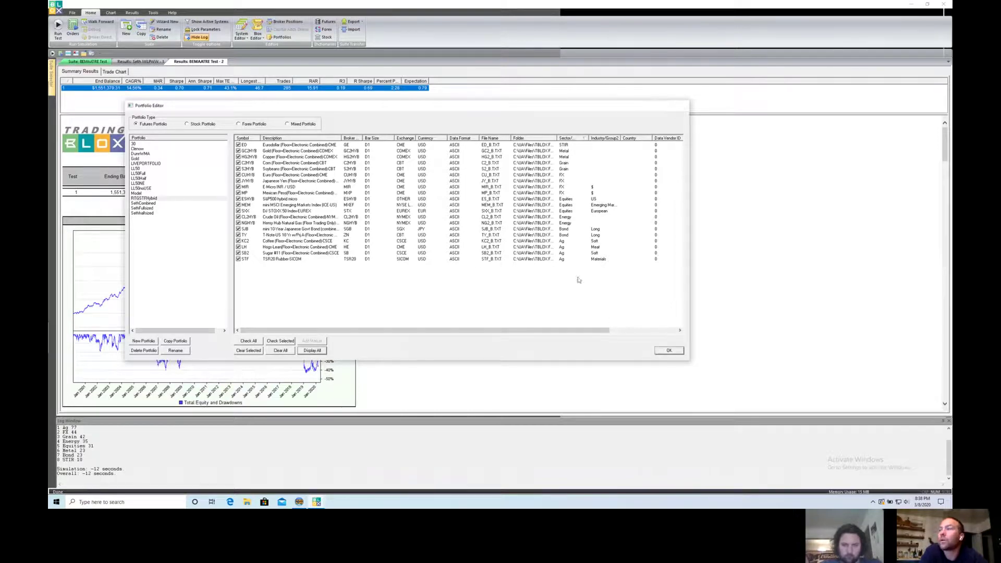
# Close the Portfolio Editor and review the BEMAATRE Simple system settings and the suite parameters of the BEMAATRE Test suite.
pyautogui.click(669, 350)
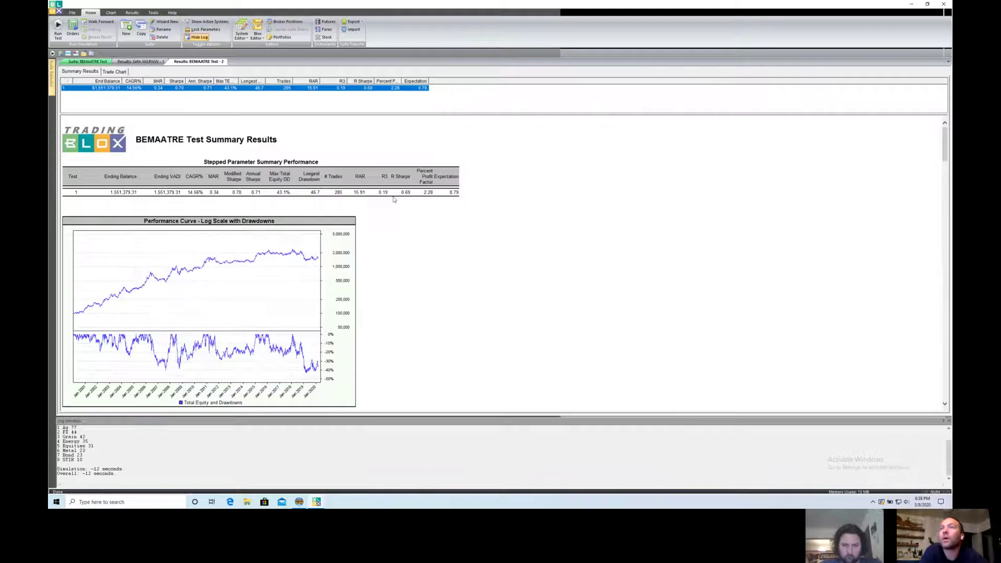
pyautogui.click(95, 62)
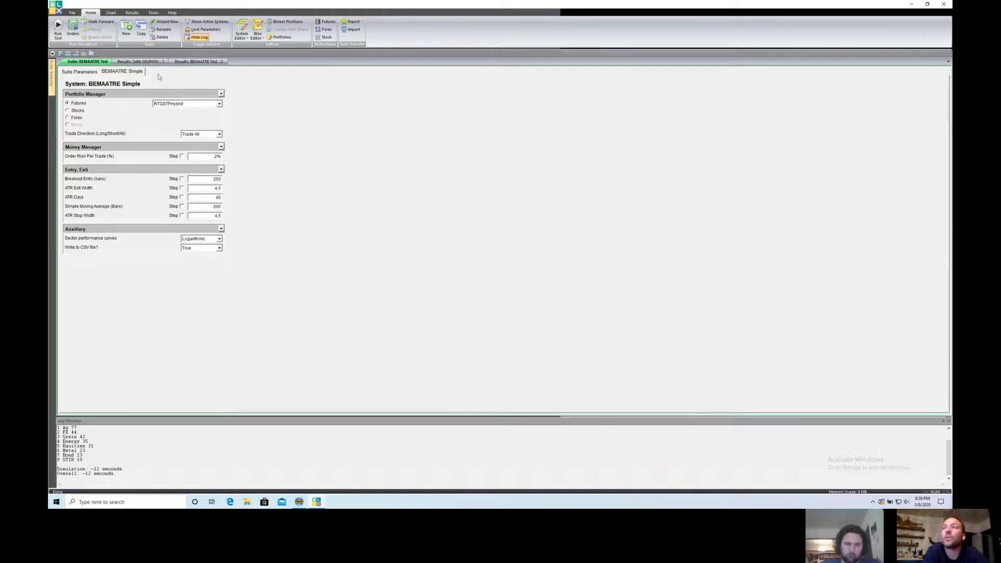
pyautogui.click(187, 62)
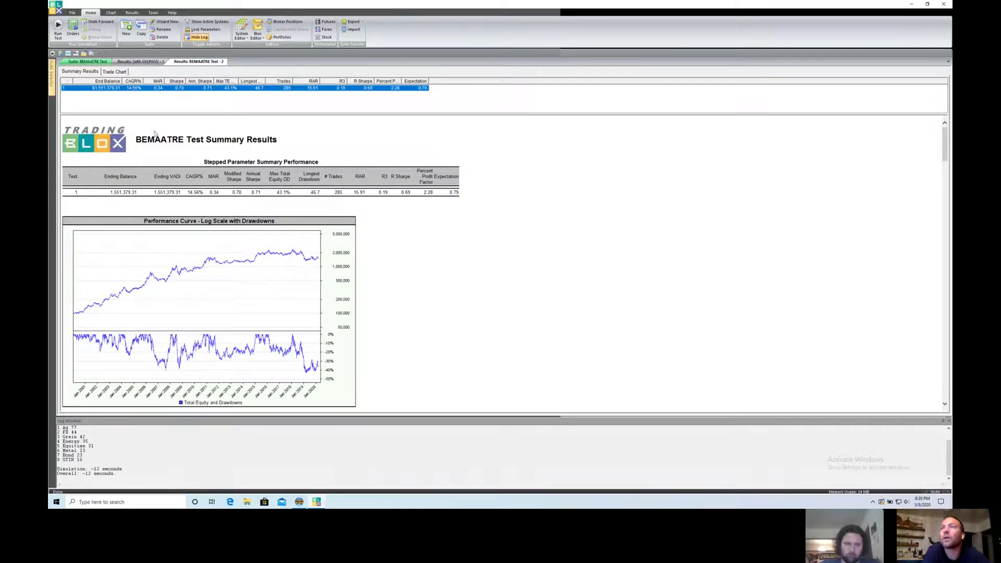
pyautogui.click(99, 62)
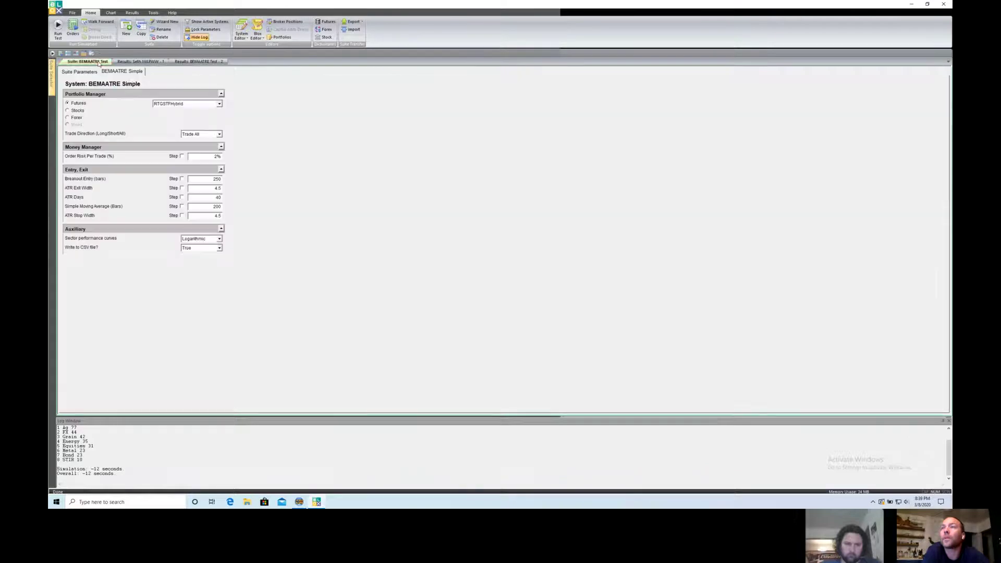
pyautogui.click(88, 72)
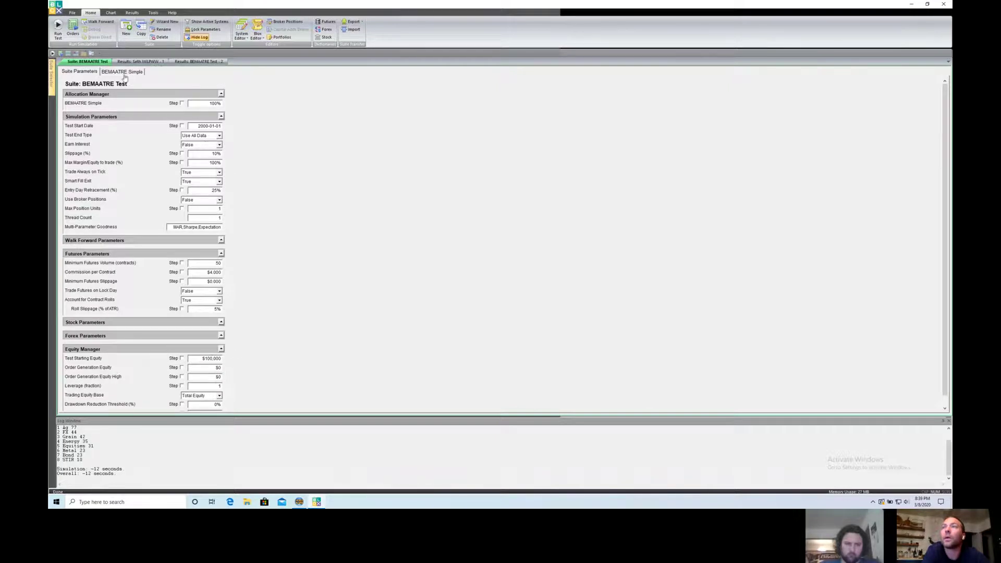
# Examine the log and linear performance curves and the Sector Performances chart in the BEMAATRE Test - 2 results.
pyautogui.click(188, 63)
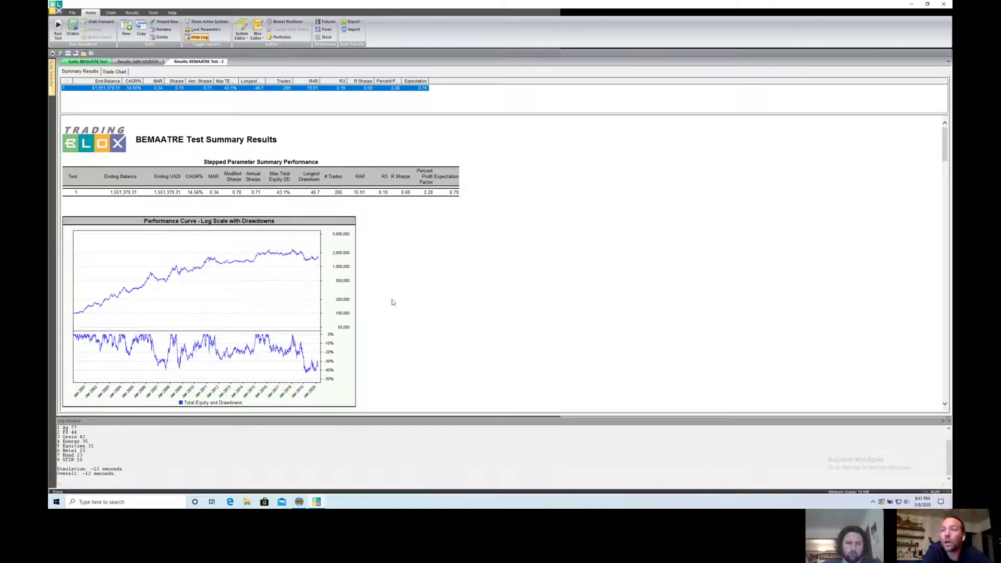
pyautogui.scroll(-3, 393, 303)
pyautogui.scroll(-2, 393, 302)
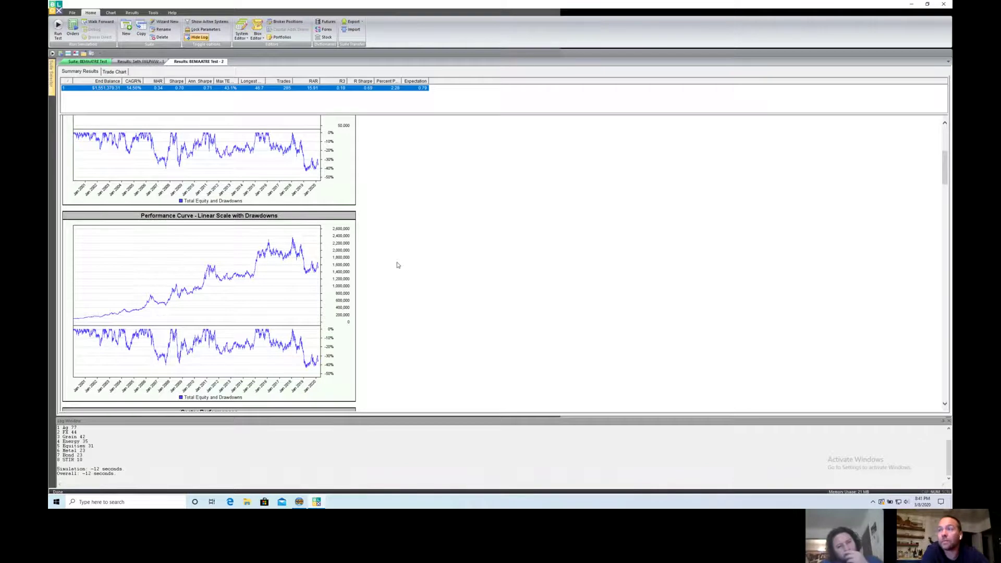
pyautogui.scroll(-5, 398, 265)
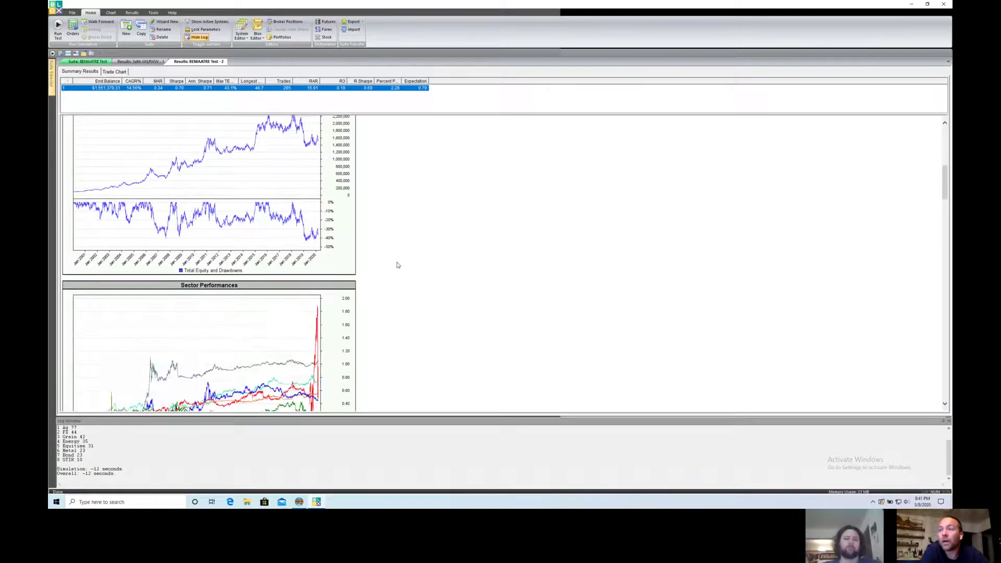
pyautogui.scroll(-5, 398, 265)
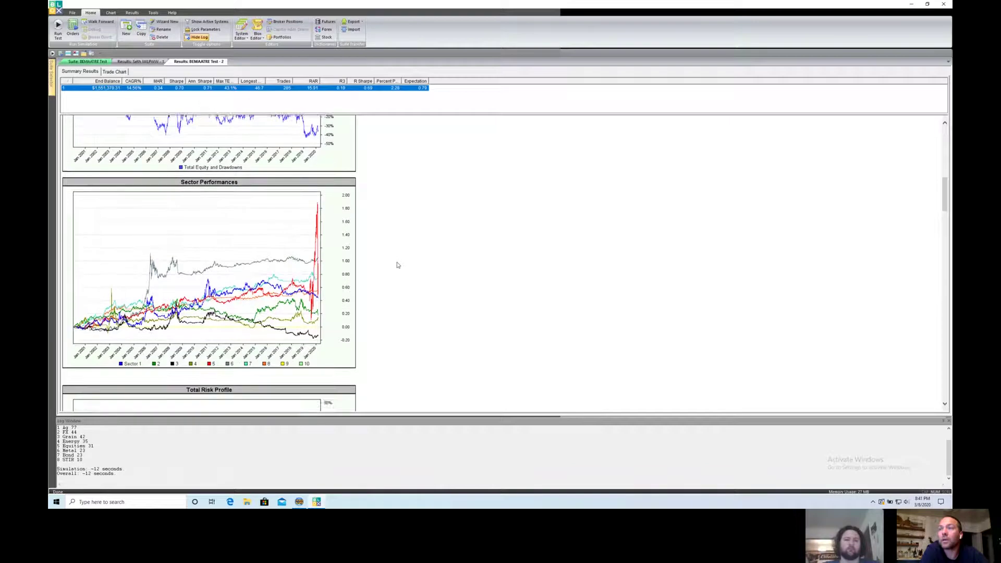
pyautogui.scroll(-1, 398, 264)
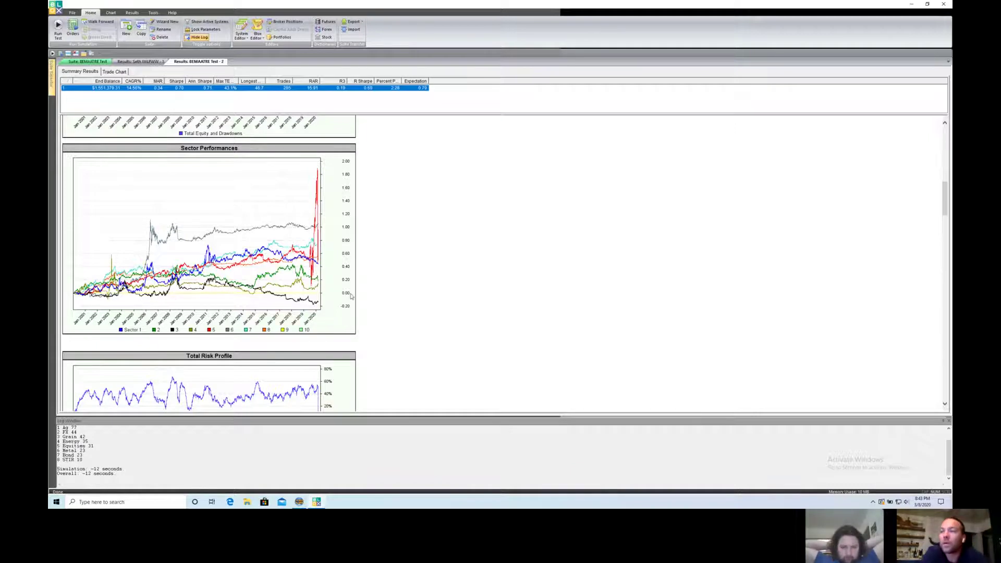
# Examine the Total Risk Profile, the monthly return charts and the R-Multiple distribution charts in the same results.
pyautogui.scroll(-3, 351, 295)
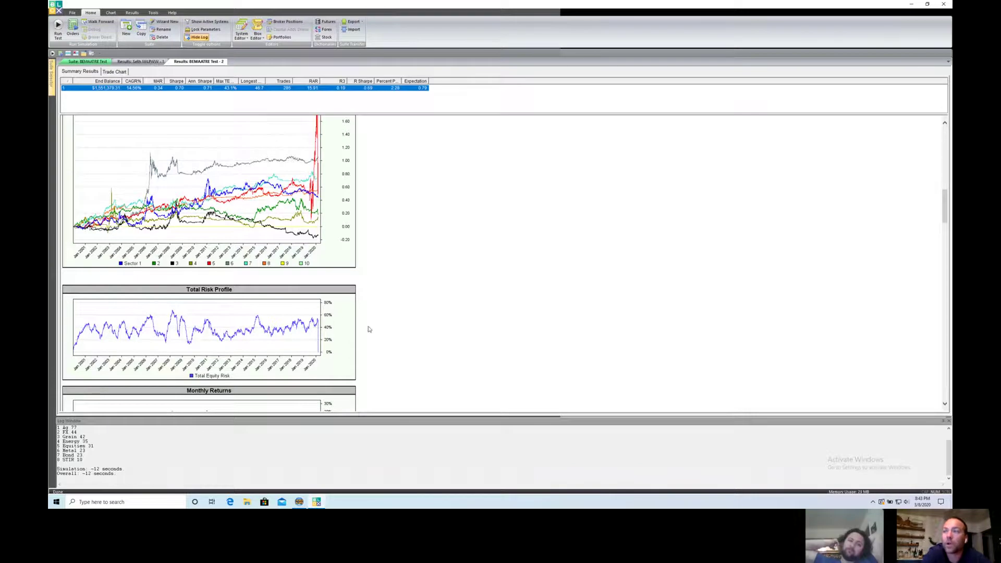
pyautogui.scroll(-3, 395, 319)
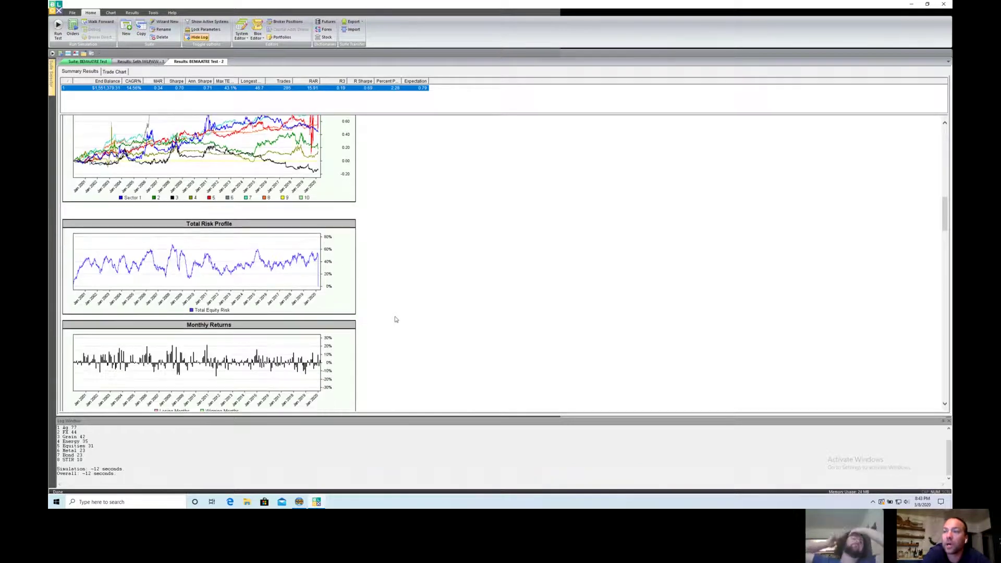
pyautogui.scroll(-4, 395, 319)
pyautogui.scroll(-6, 395, 319)
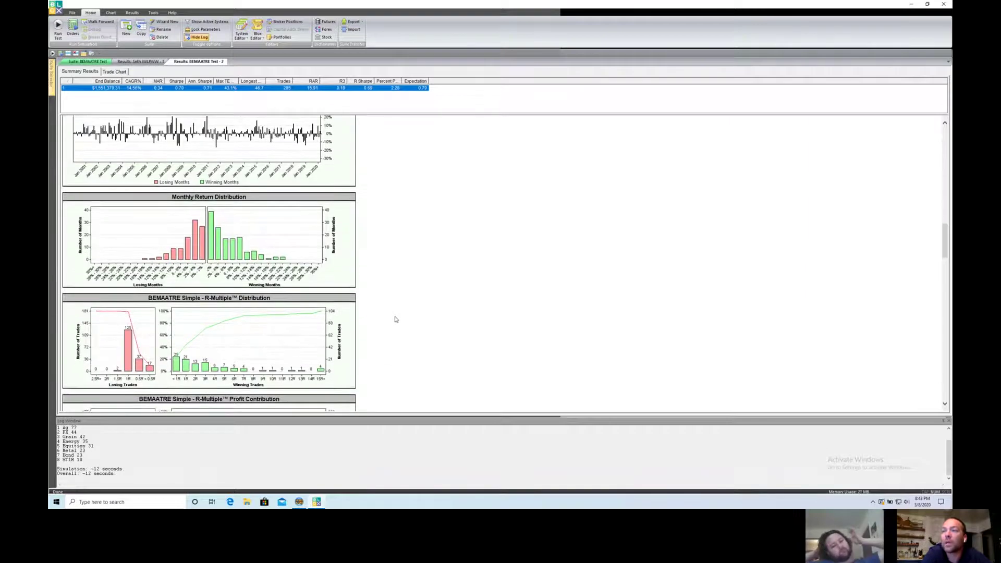
pyautogui.scroll(-7, 396, 319)
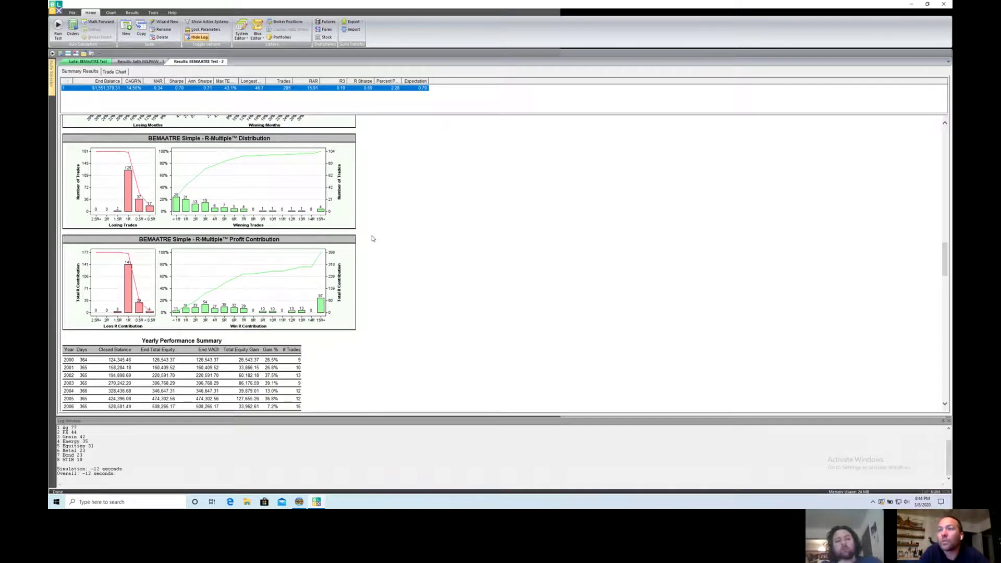
# Examine the Yearly Performance Summary, the Instrument Performance Summary and the win/loss statistics, and return to the Sector Performances chart.
pyautogui.scroll(-3, 373, 238)
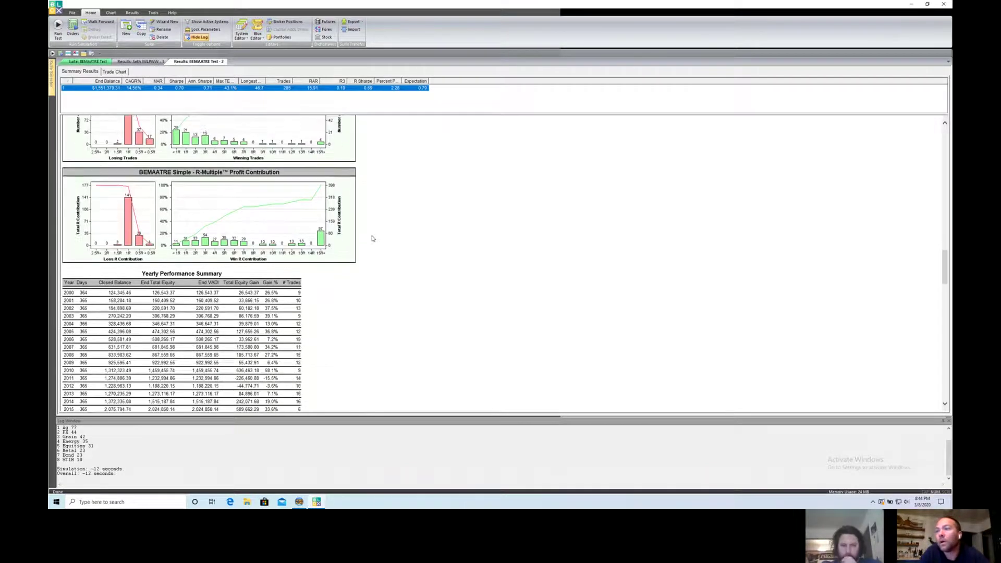
pyautogui.scroll(-4, 373, 238)
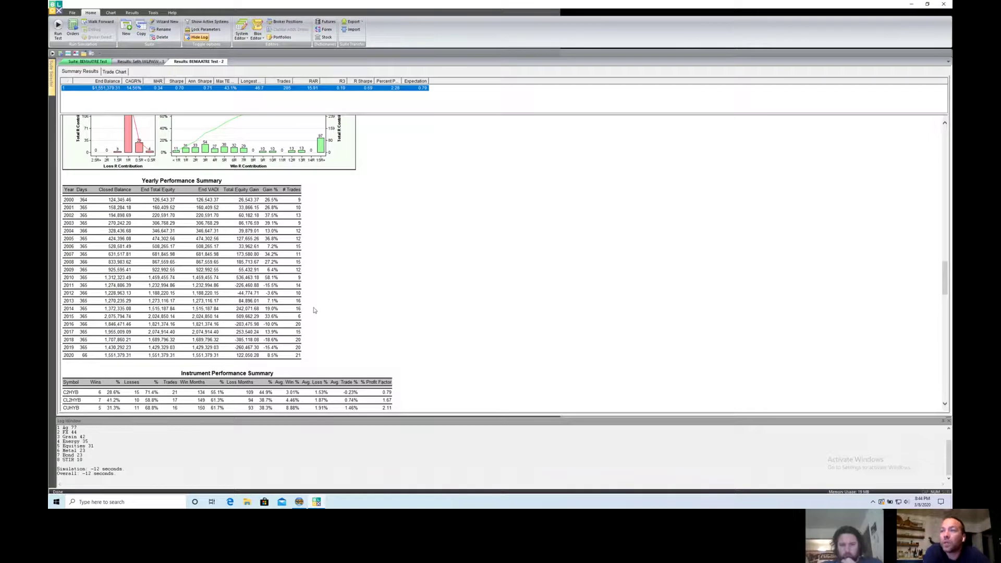
pyautogui.scroll(-10, 314, 310)
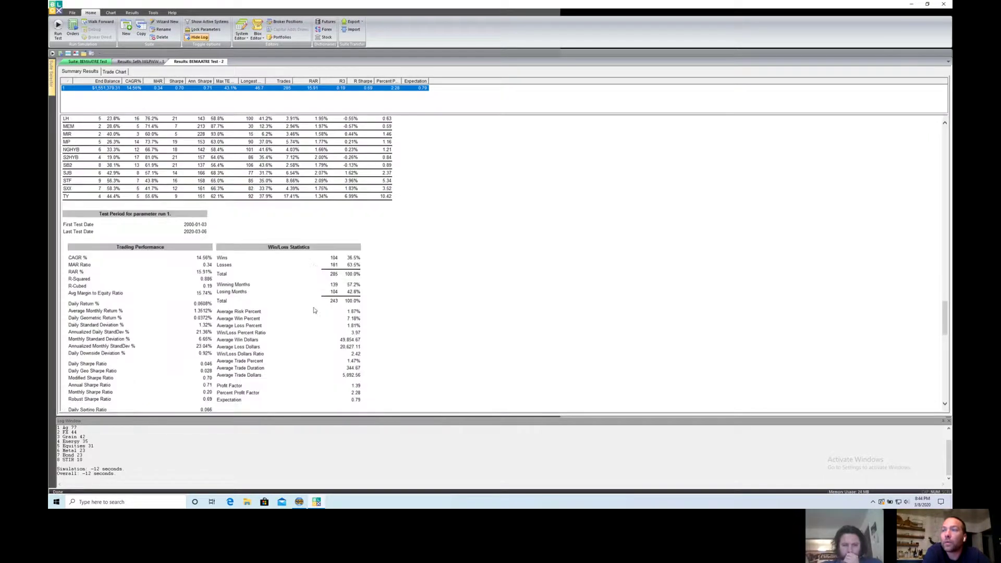
pyautogui.scroll(3, 315, 310)
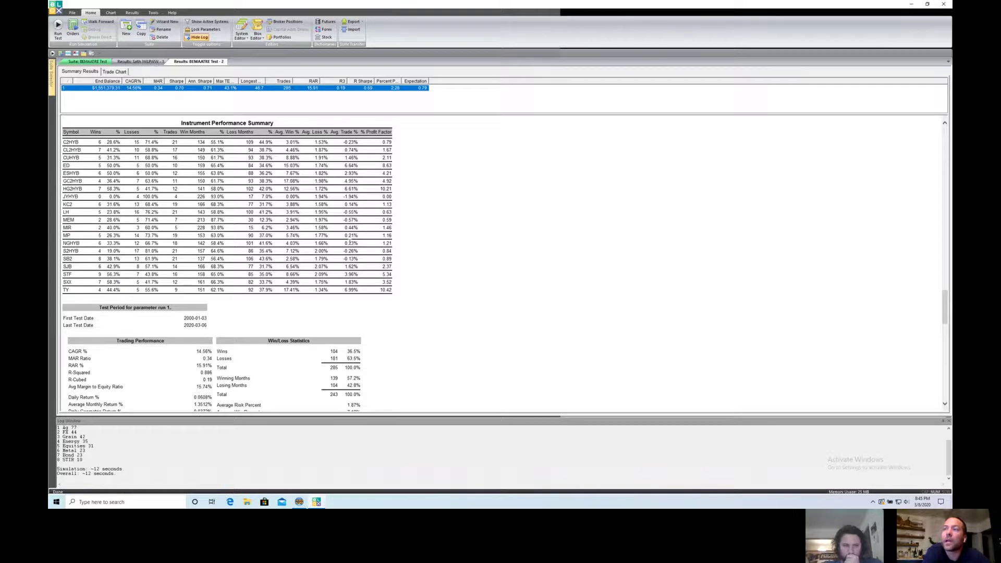
pyautogui.scroll(15, 350, 242)
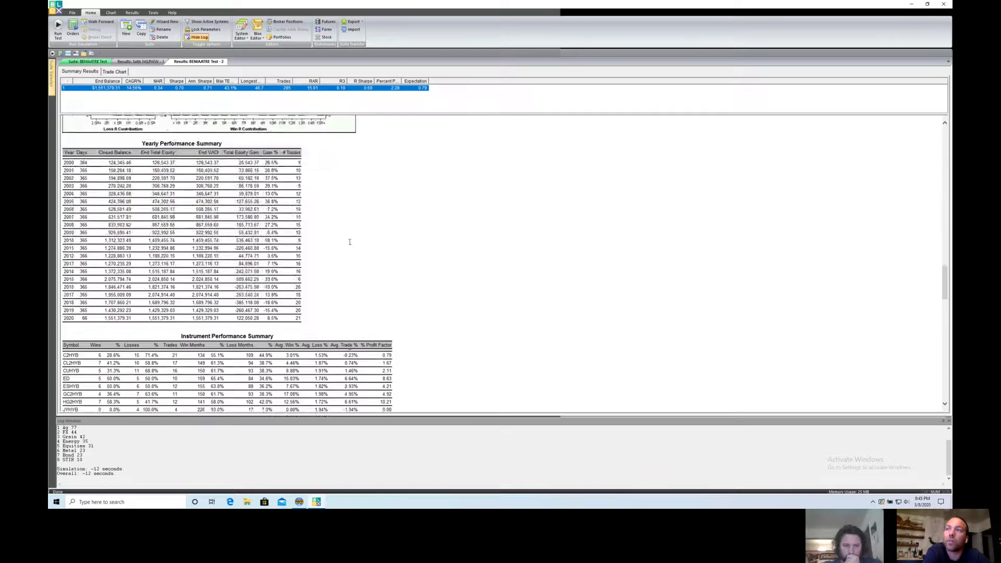
pyautogui.scroll(-2, 349, 242)
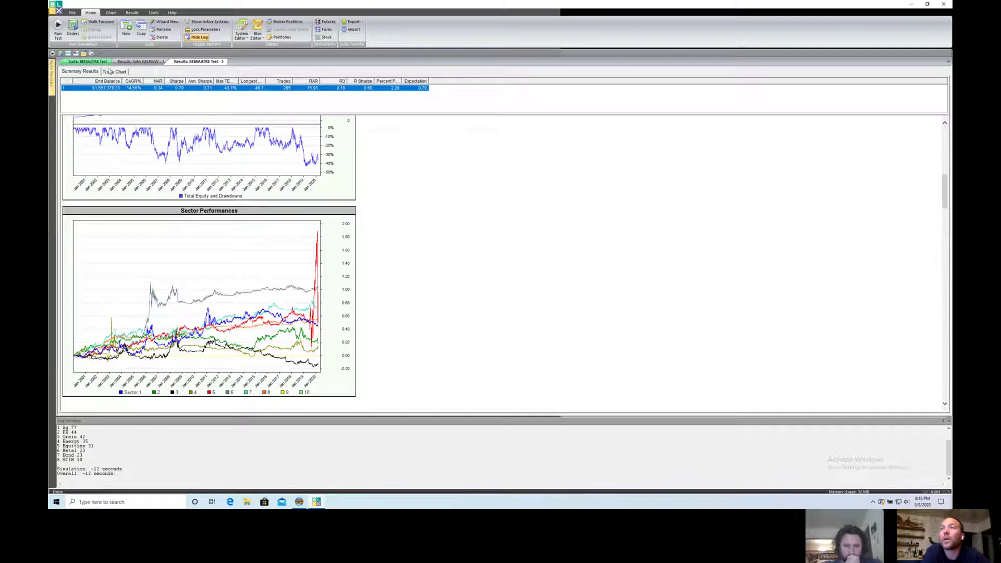
# Set the BEMAATRE Simple system's trade direction to Trade Long and run the test.
pyautogui.click(88, 62)
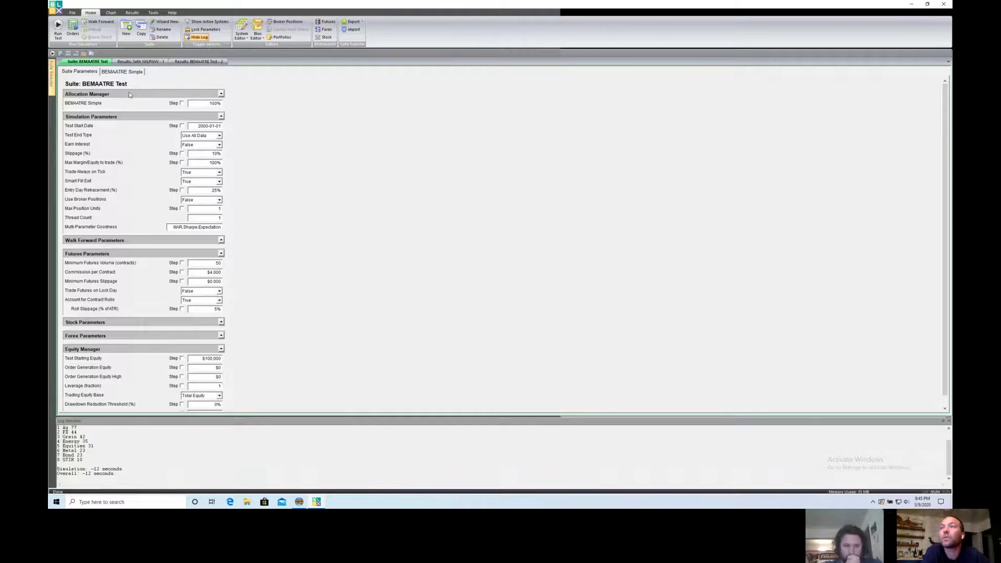
pyautogui.click(111, 73)
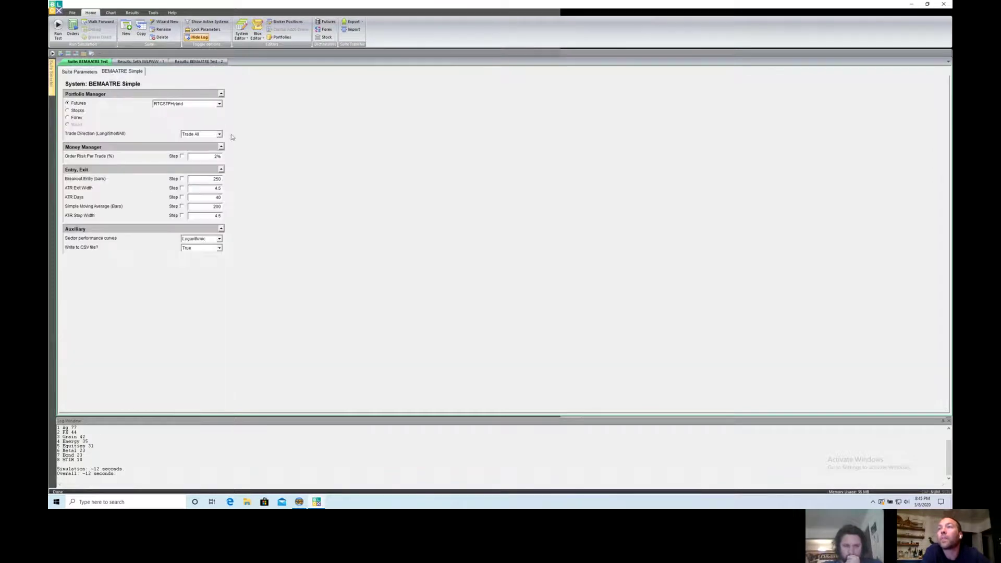
pyautogui.click(220, 134)
pyautogui.click(216, 144)
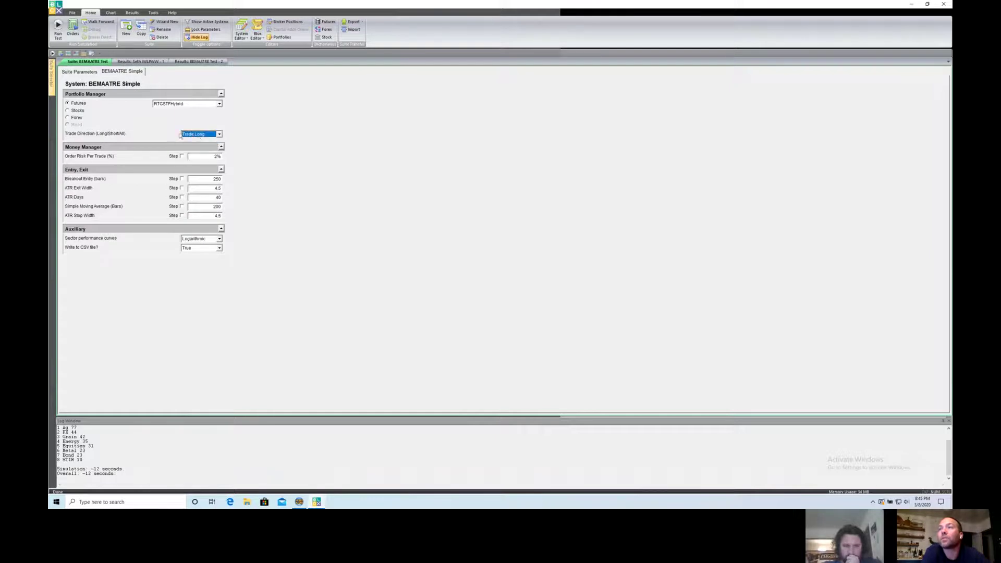
pyautogui.click(256, 138)
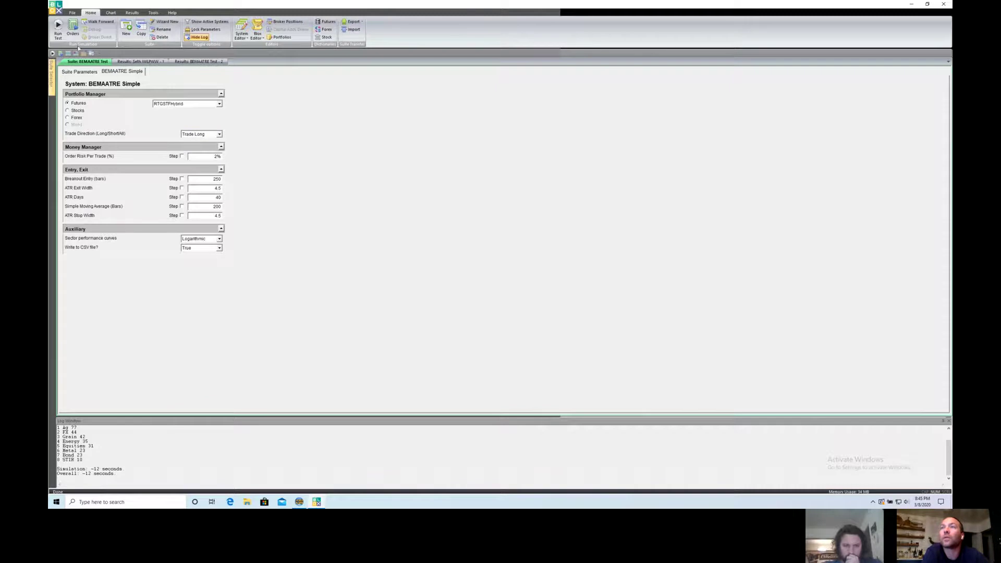
pyautogui.click(58, 27)
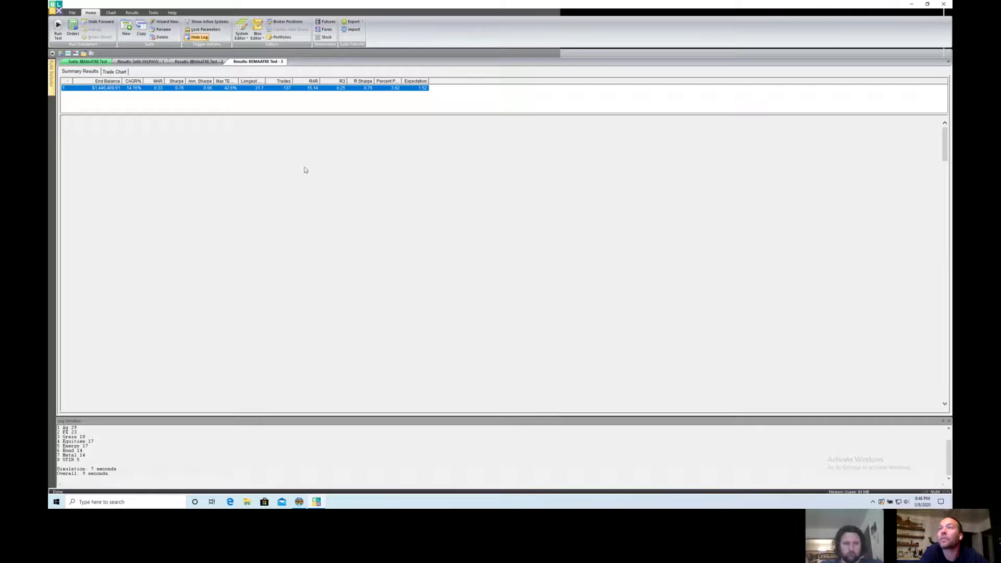
# Examine the long-only test's summary results, performance curves and Sector Performances chart.
pyautogui.click(213, 62)
pyautogui.click(247, 62)
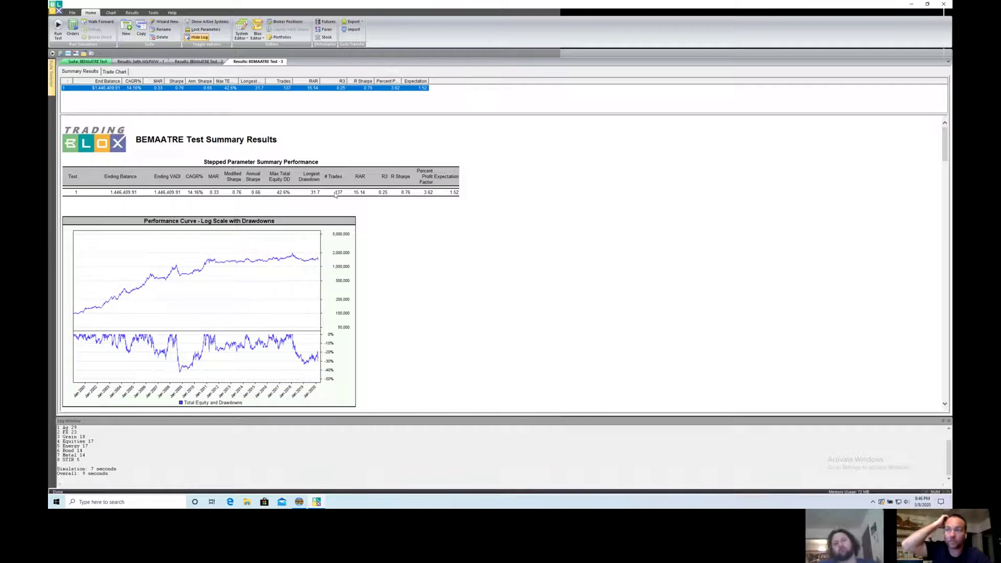
pyautogui.scroll(-1, 387, 262)
pyautogui.scroll(-10, 387, 262)
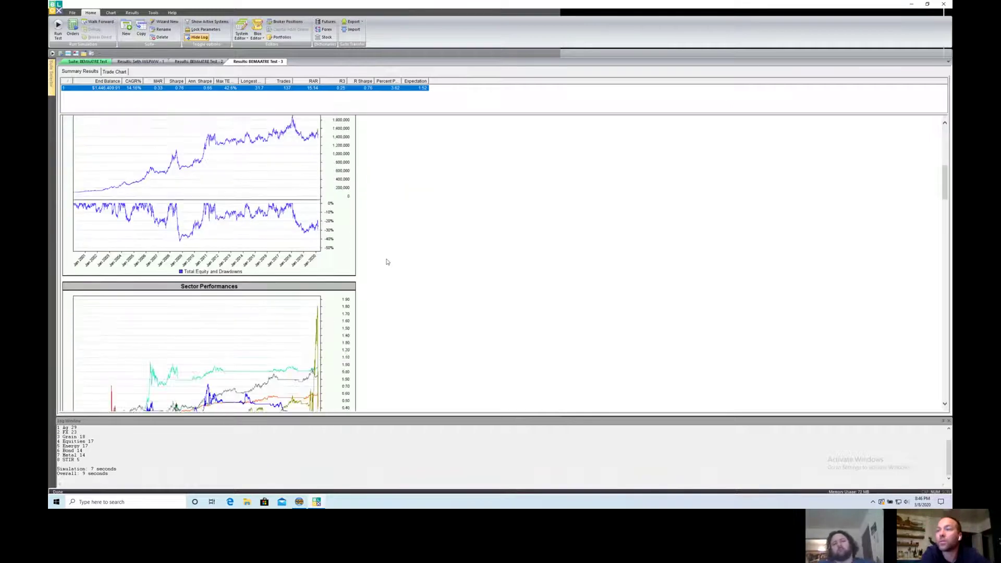
pyautogui.scroll(-1, 386, 262)
pyautogui.scroll(-1, 387, 262)
pyautogui.scroll(-1, 387, 262)
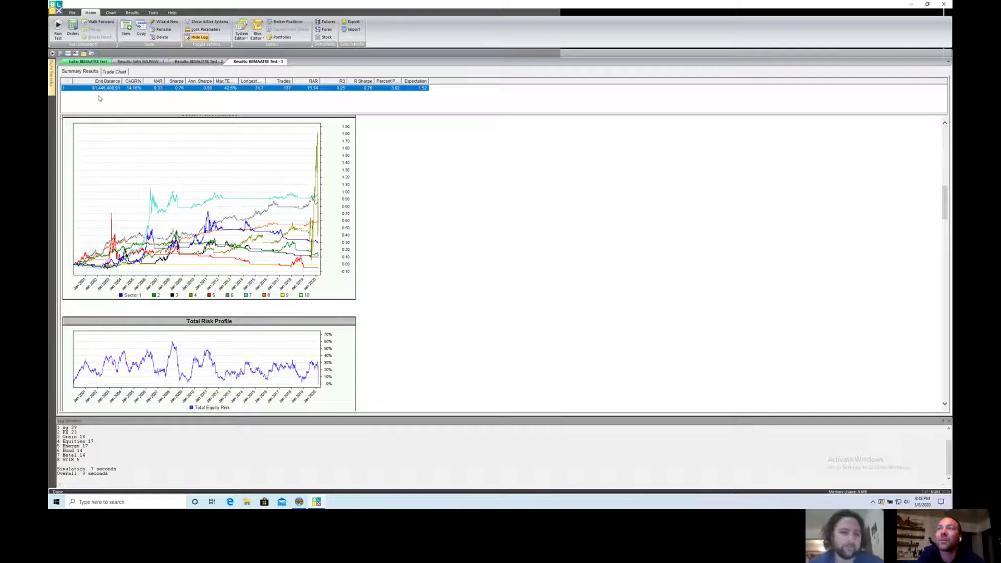
# Set the BEMAATRE Simple system's trade direction to Trade Short and run the test.
pyautogui.click(87, 62)
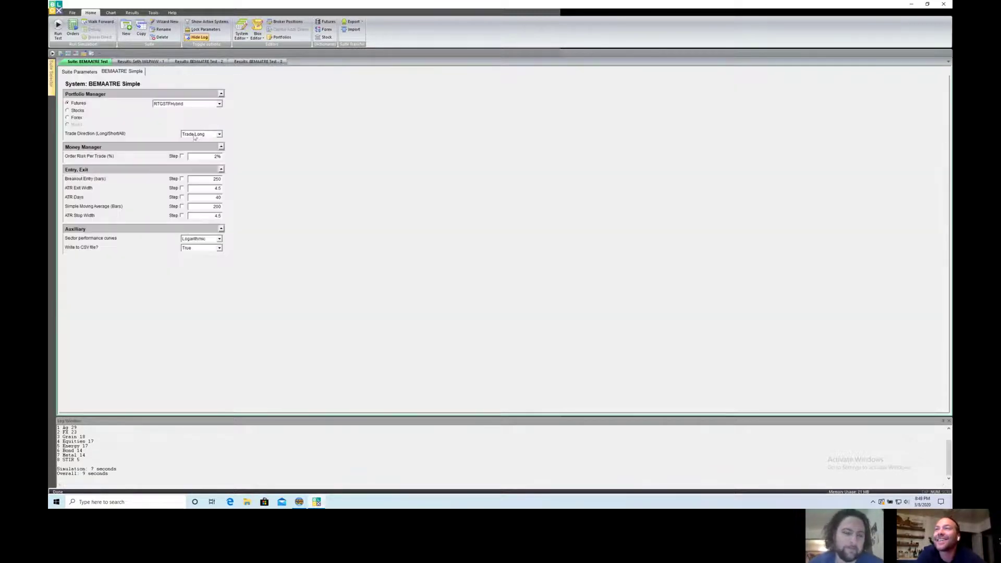
pyautogui.click(206, 135)
pyautogui.click(205, 147)
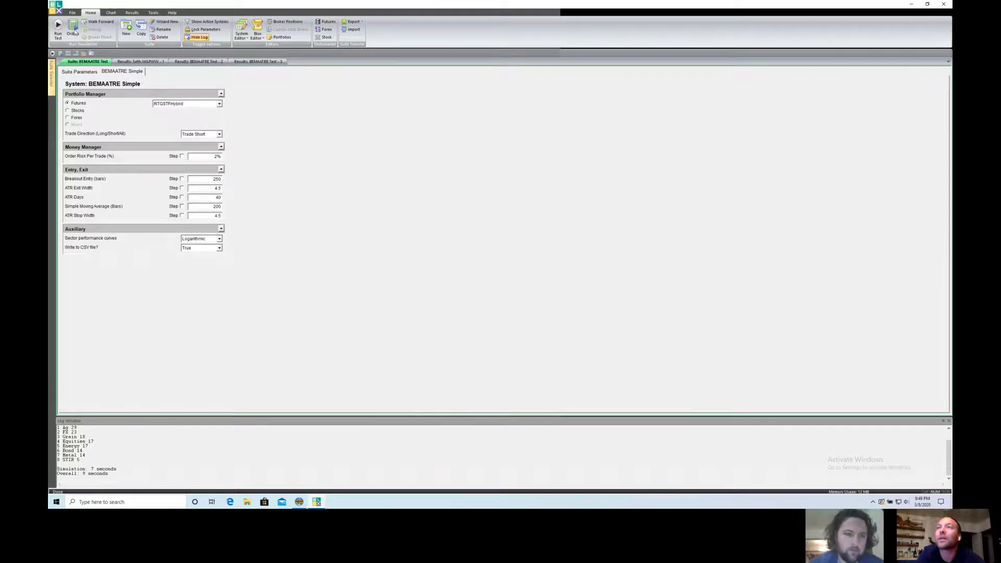
pyautogui.click(59, 27)
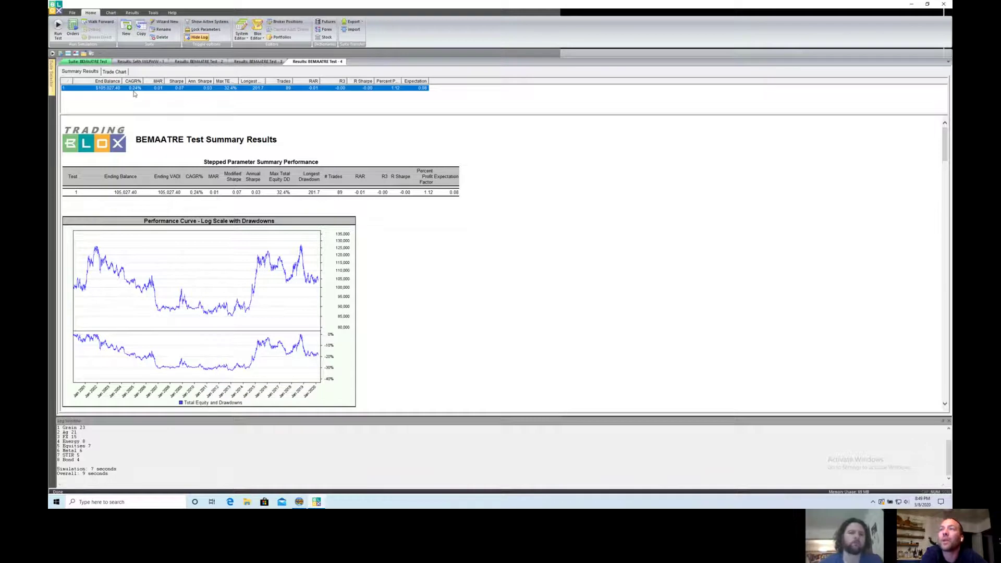
# Examine the short-only test's summary results and Sector Performances chart, and minimize the program window.
pyautogui.click(228, 95)
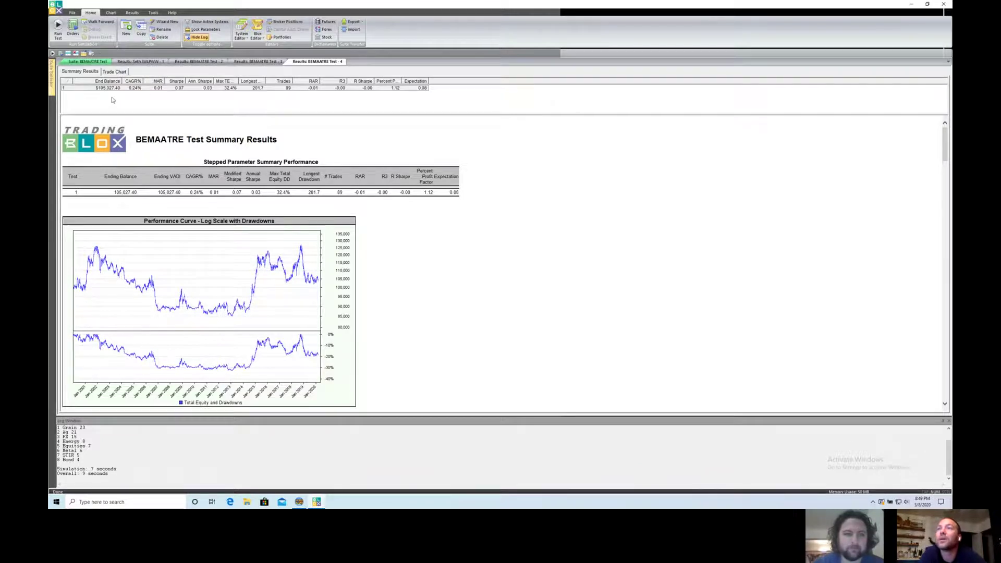
pyautogui.scroll(-1, 245, 246)
pyautogui.scroll(-10, 245, 246)
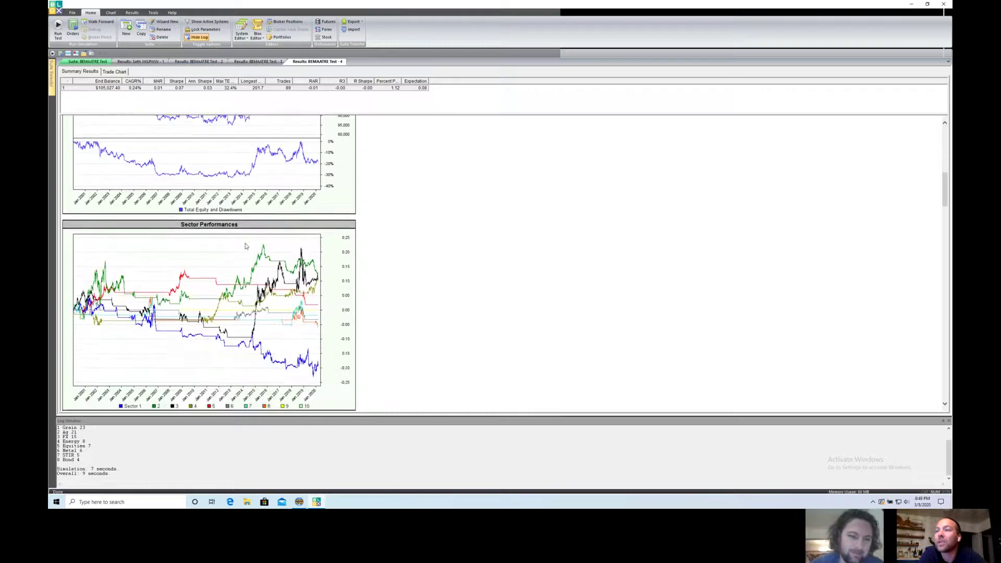
pyautogui.scroll(-3, 245, 246)
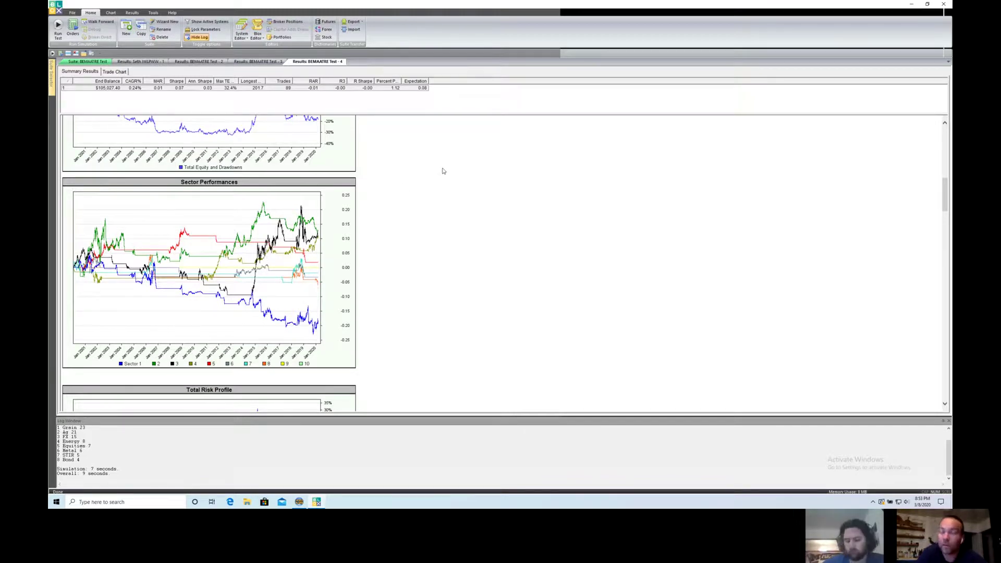
pyautogui.click(913, 4)
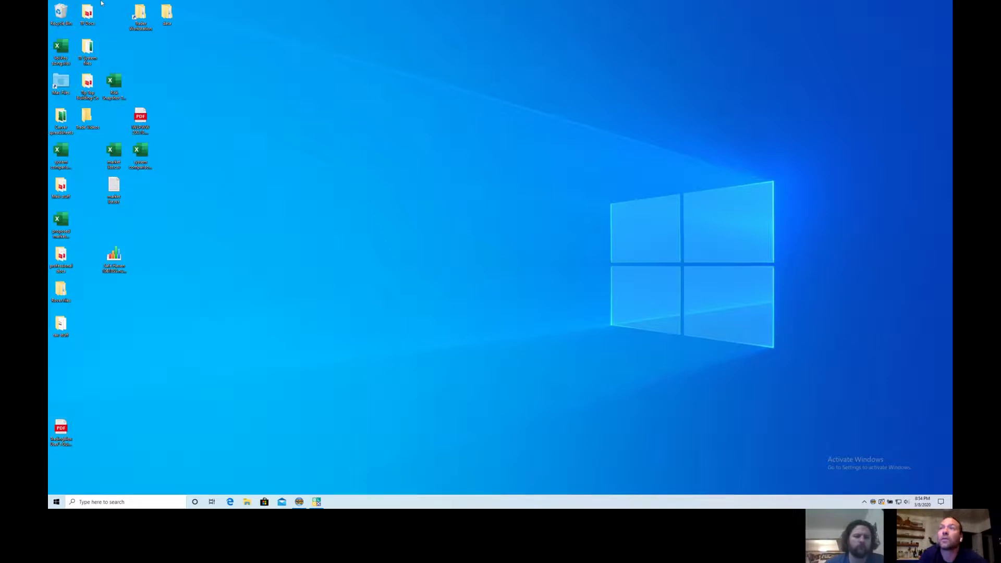
# Take the Windows 10 virtual machine out of full screen, switch to the Trade Log workbook in Excel and show it full screen.
pyautogui.moveTo(125, 2)
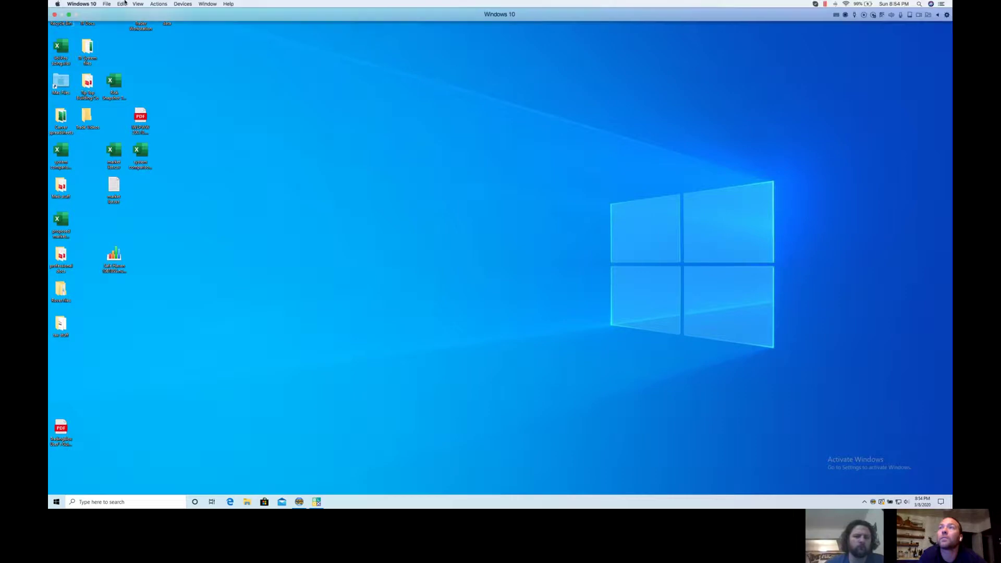
pyautogui.click(69, 15)
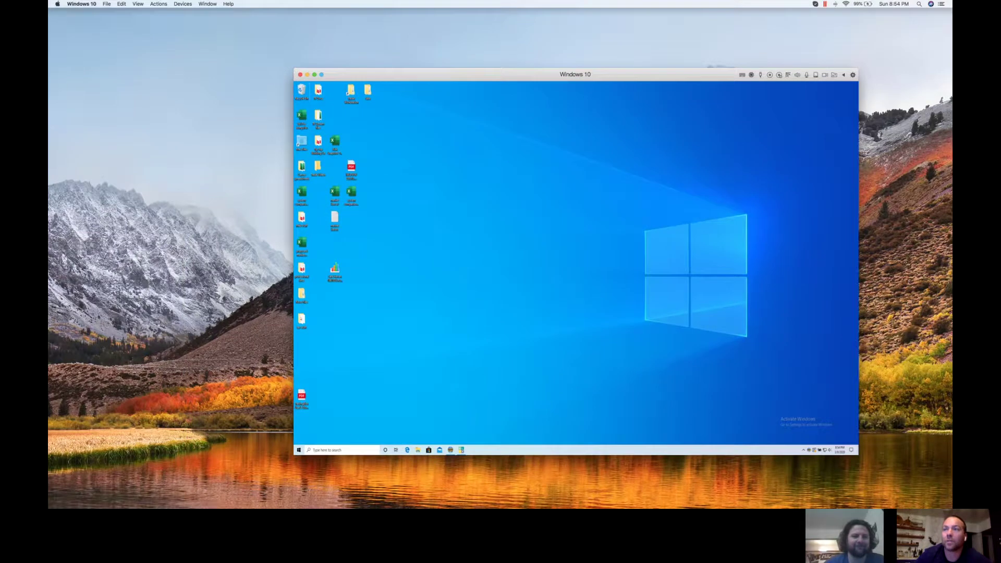
pyautogui.press('super+Tab')
pyautogui.moveTo(61, 120); pyautogui.dragTo(357, 85)
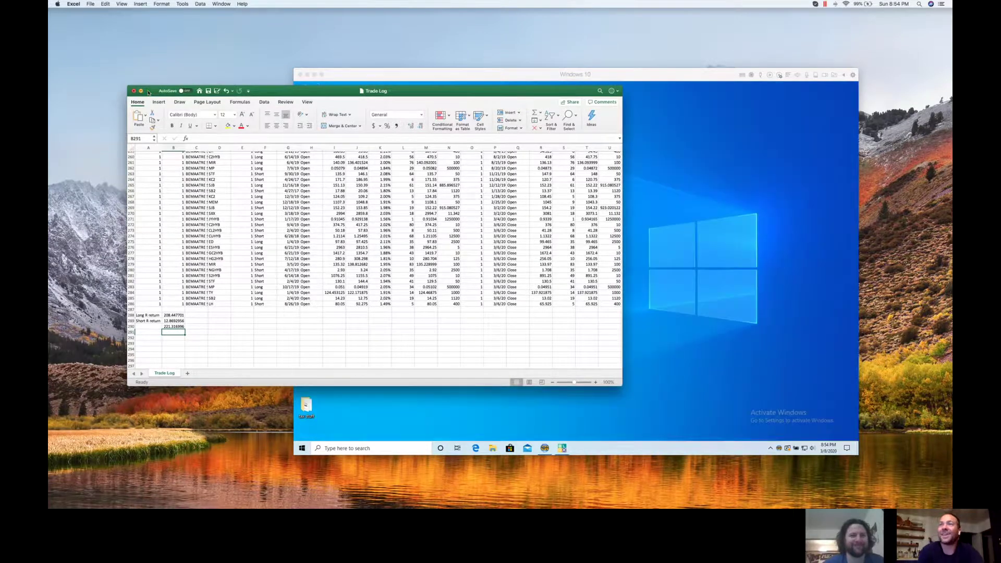
pyautogui.click(149, 91)
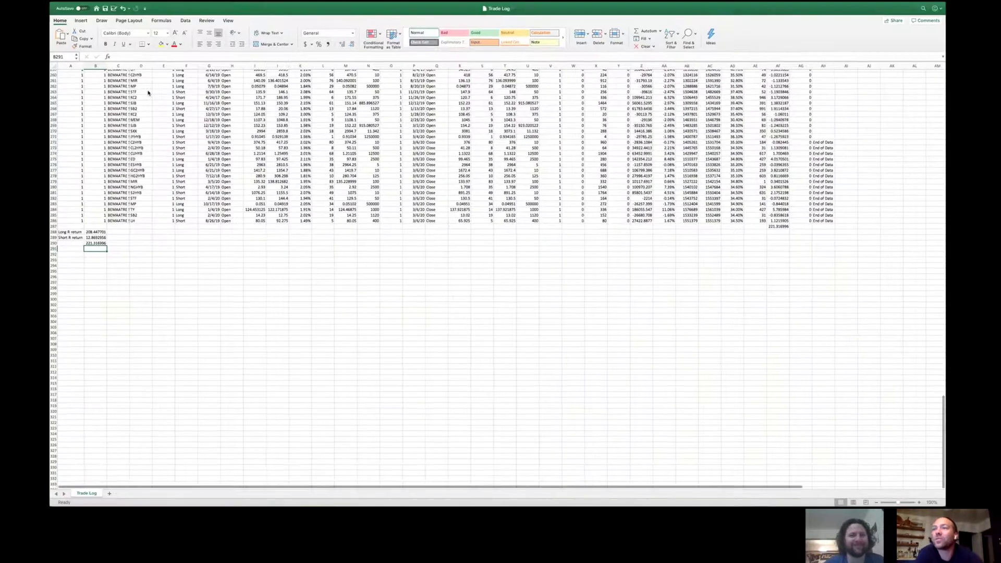
# Examine the Trade Log's list of long and short trades and the Long R and Short R return totals beneath it.
pyautogui.scroll(9, 269, 249)
pyautogui.scroll(7, 269, 249)
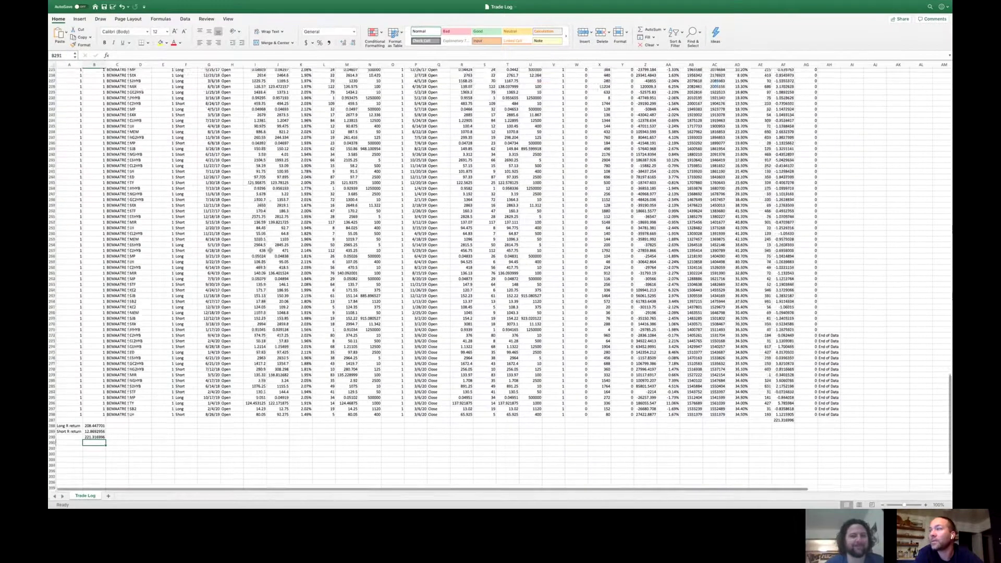
pyautogui.scroll(20, 269, 250)
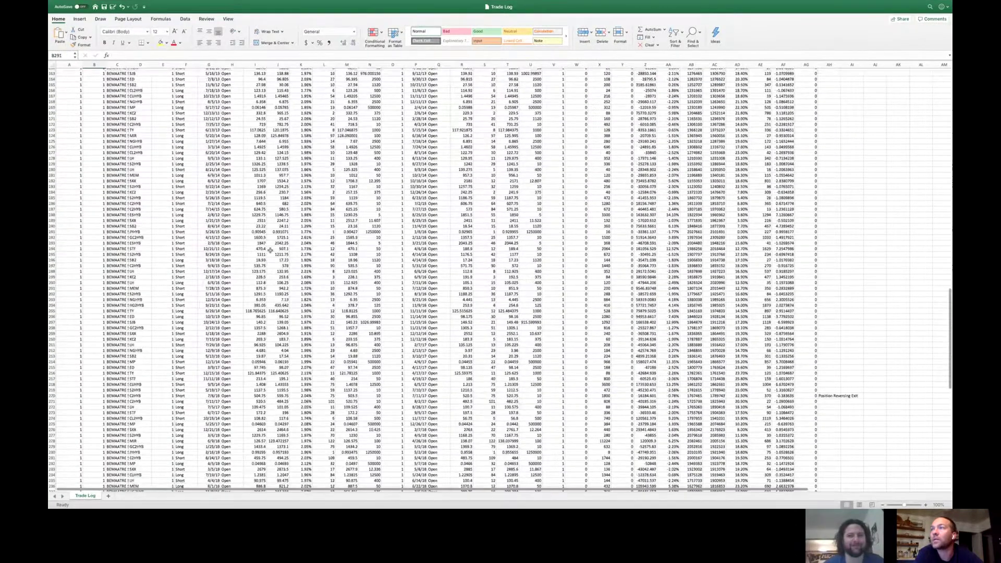
pyautogui.scroll(18, 270, 250)
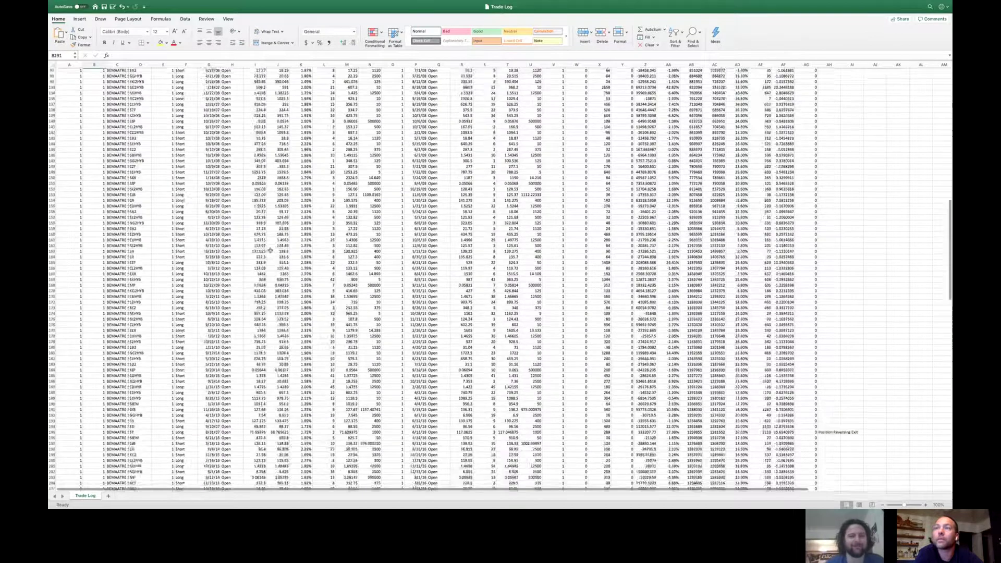
pyautogui.scroll(-20, 271, 250)
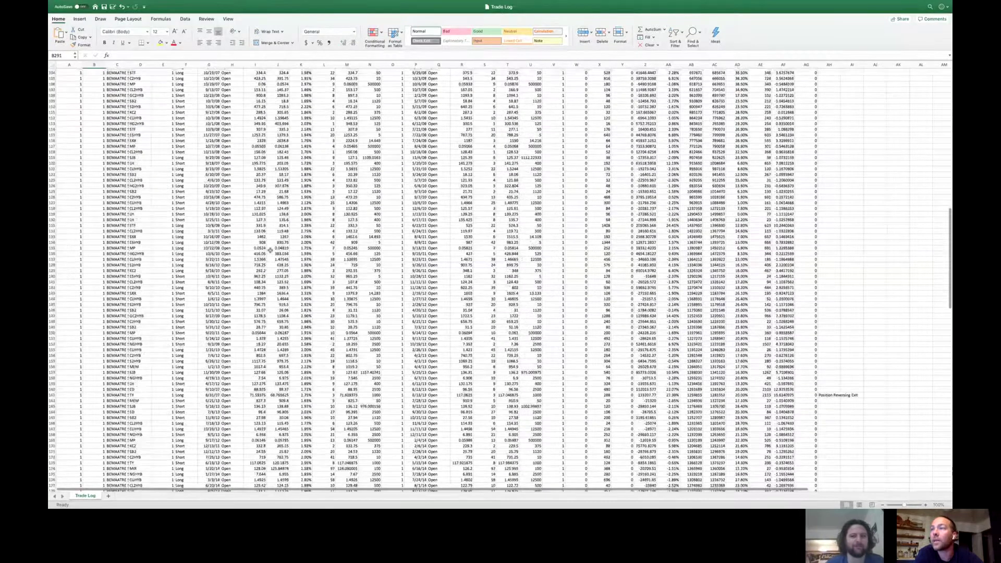
pyautogui.scroll(-20, 270, 251)
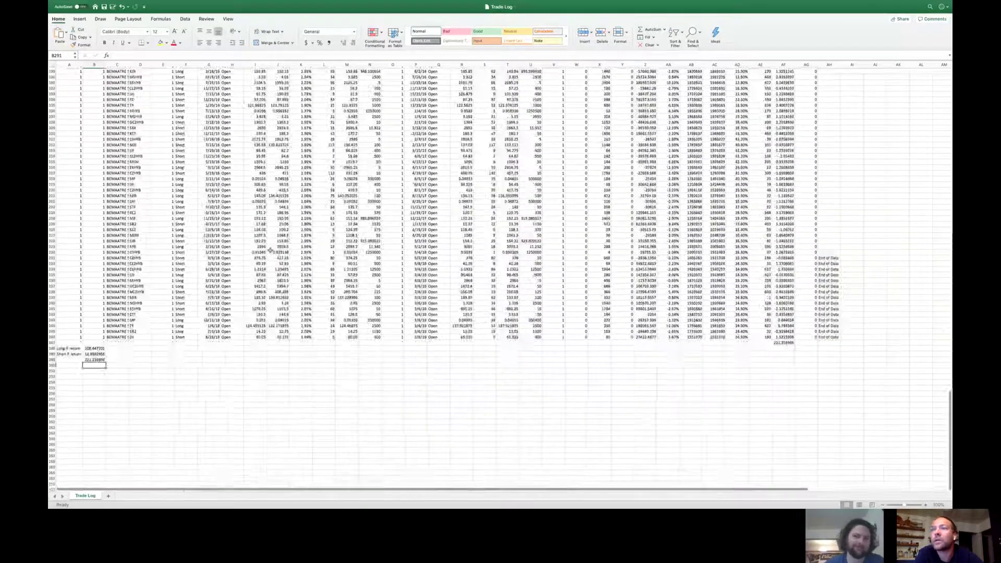
pyautogui.scroll(12, 271, 250)
pyautogui.scroll(1, 270, 250)
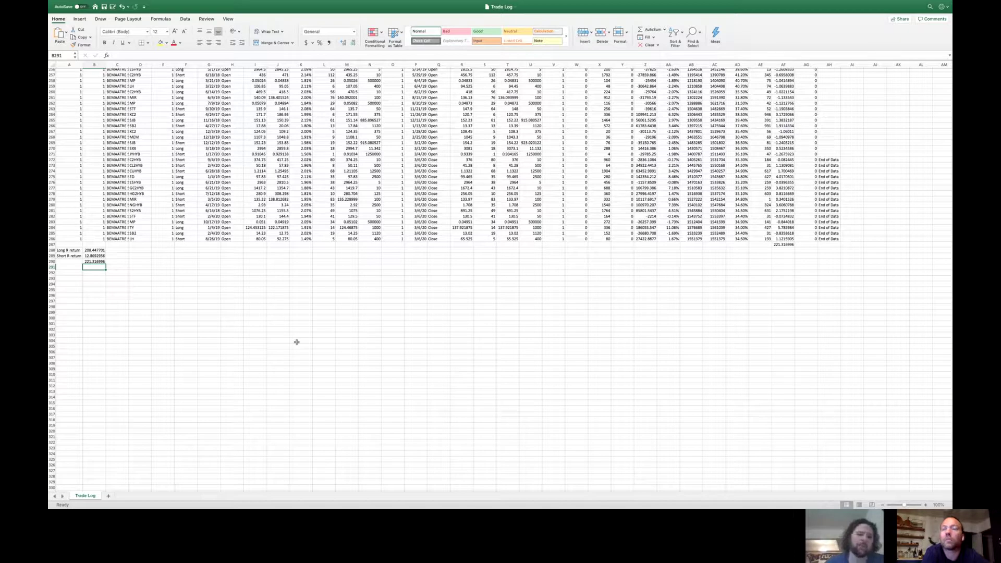
pyautogui.click(359, 309)
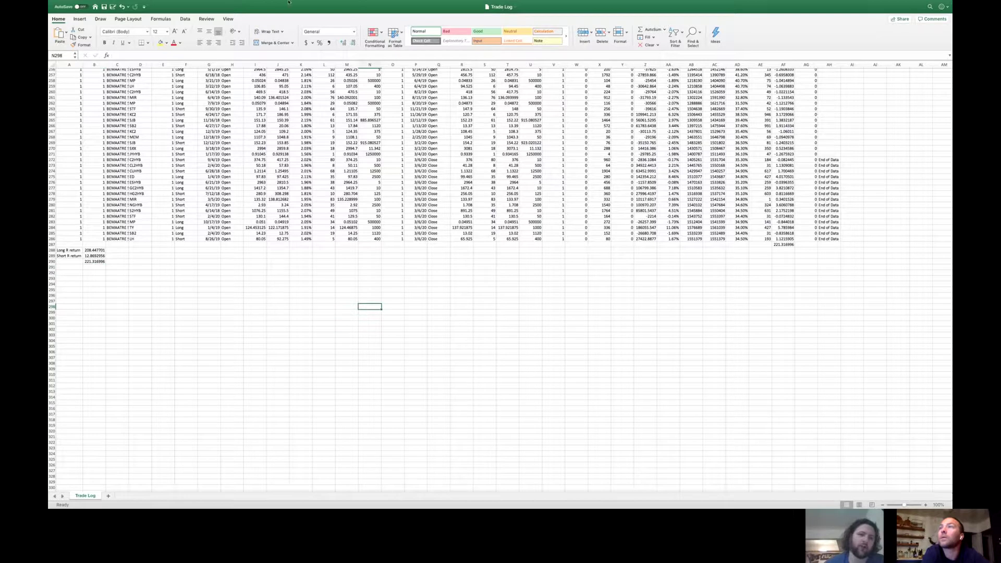
# Take the Trade Log workbook out of full screen and restore the backtesting program in the Windows 10 virtual machine.
pyautogui.moveTo(288, 1)
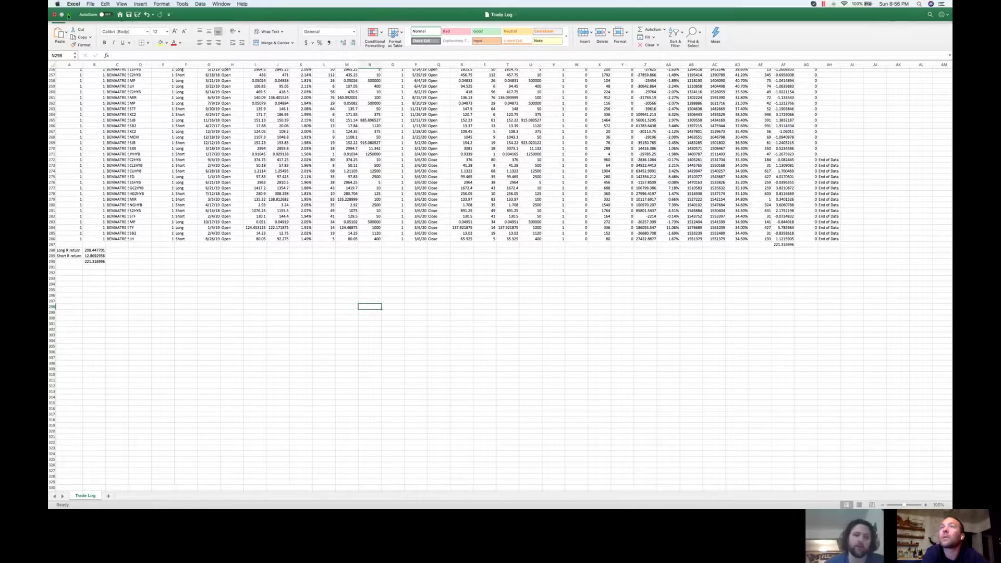
pyautogui.click(69, 15)
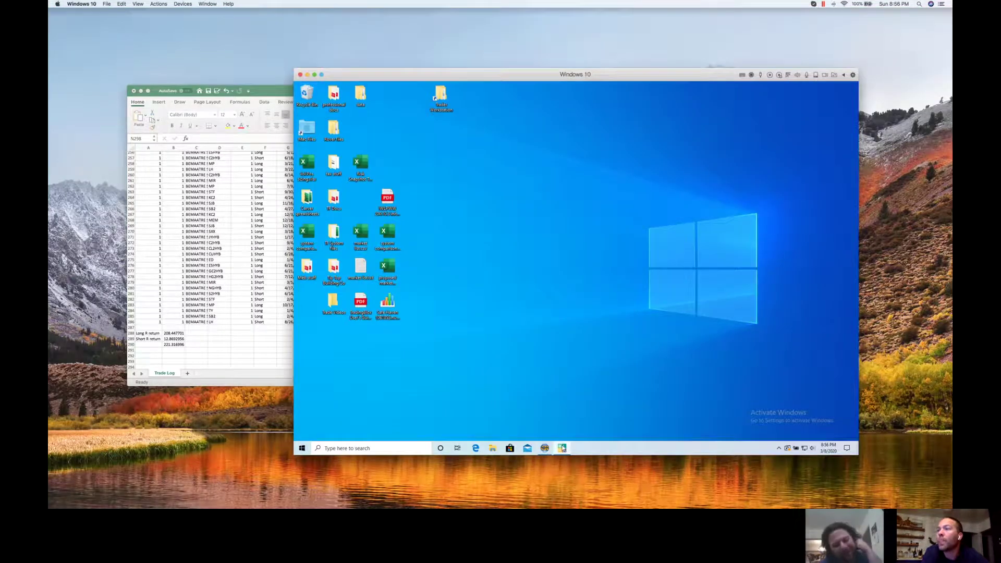
pyautogui.click(562, 448)
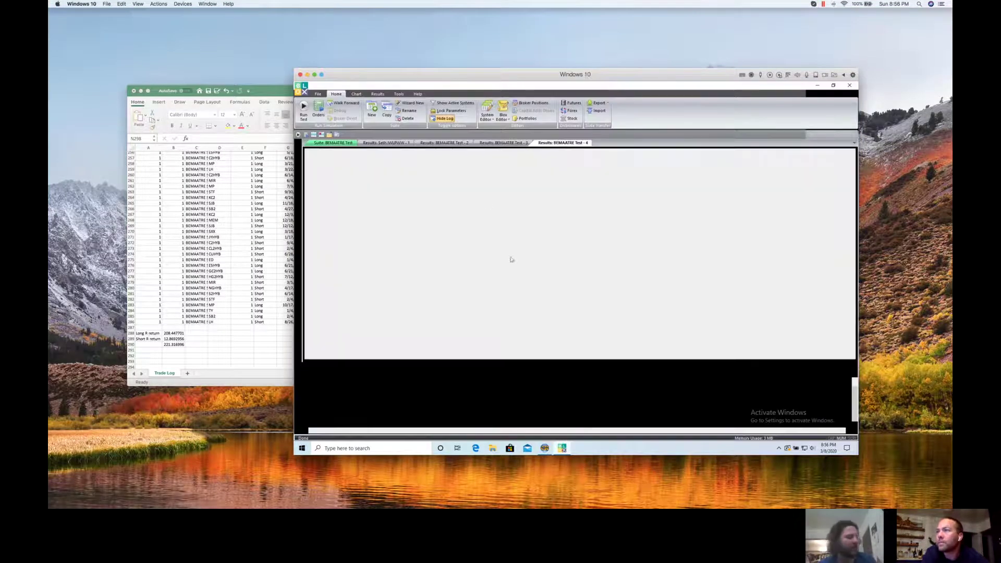
# Examine the all-trades results in BEMAATRE Test - 2, from the performance charts to the trading performance and win/loss statistics.
pyautogui.click(444, 143)
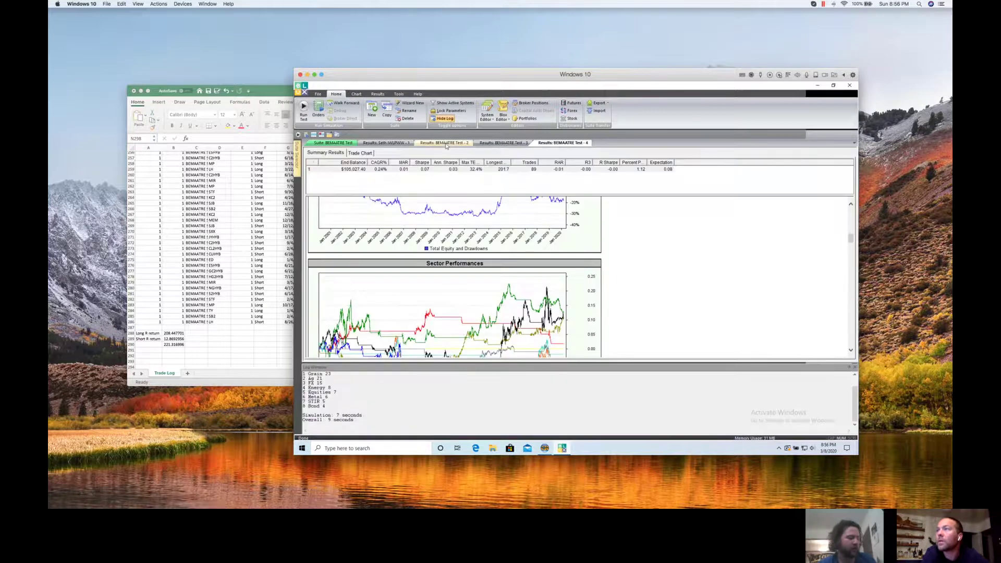
pyautogui.scroll(-10, 430, 257)
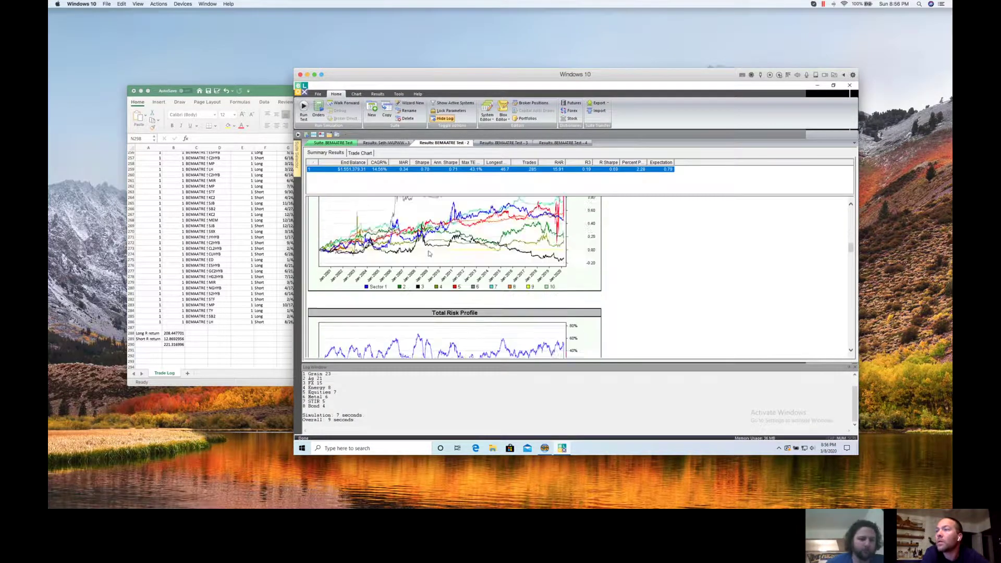
pyautogui.scroll(-10, 430, 253)
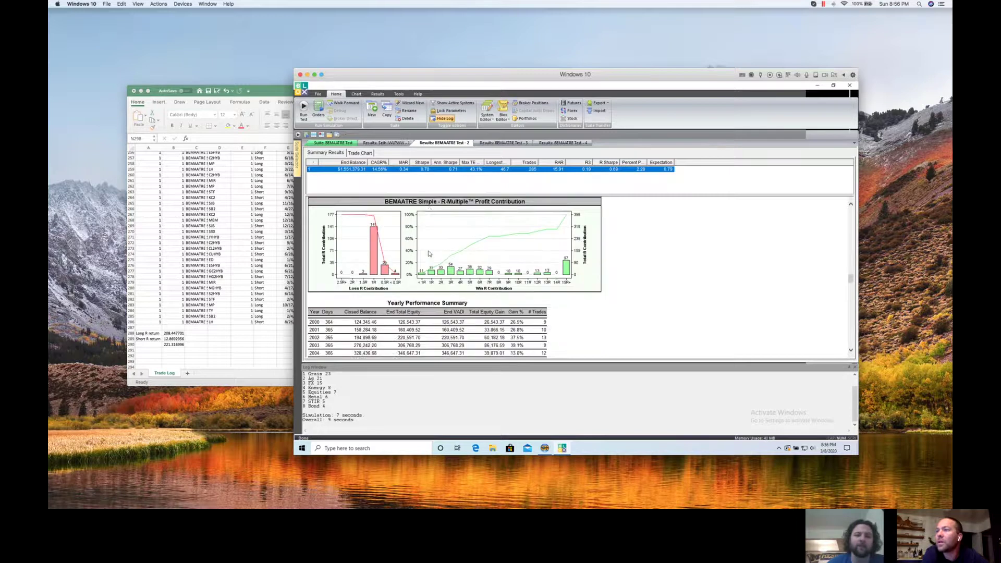
pyautogui.scroll(-5, 429, 253)
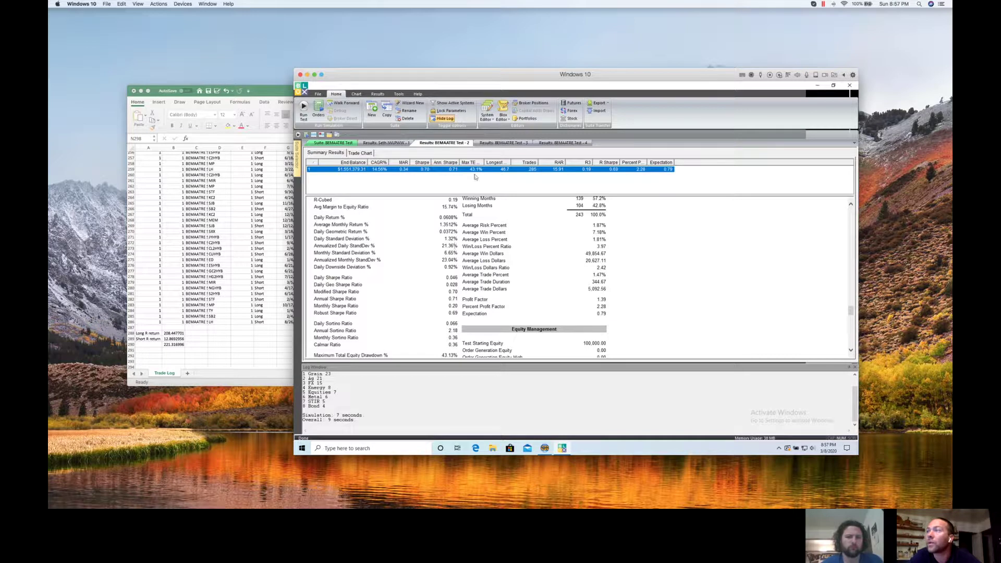
# Examine the long-only results in BEMAATRE Test - 3, including the win/loss statistics, yearly performance summary and R-Multiple Distribution chart.
pyautogui.click(502, 143)
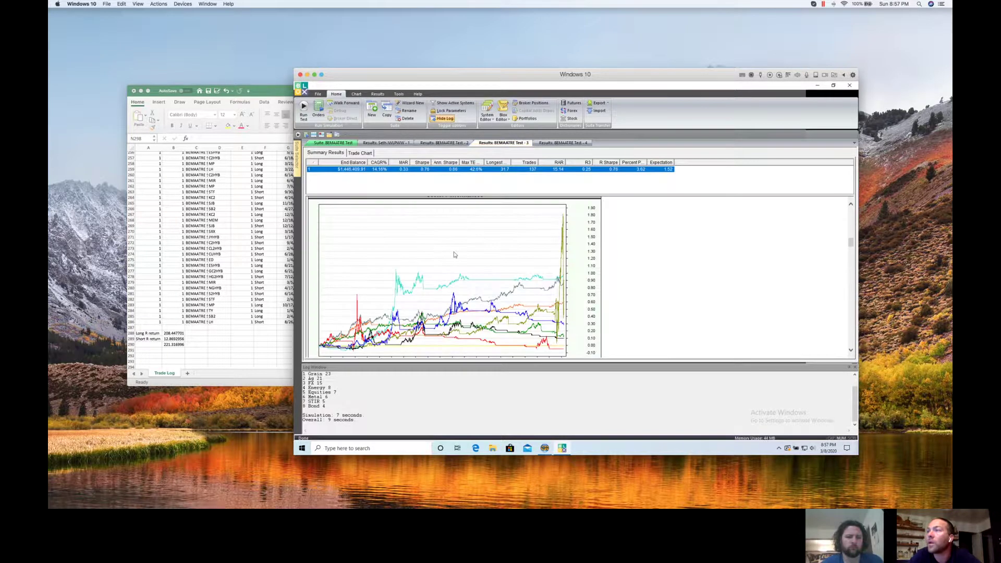
pyautogui.scroll(-10, 453, 255)
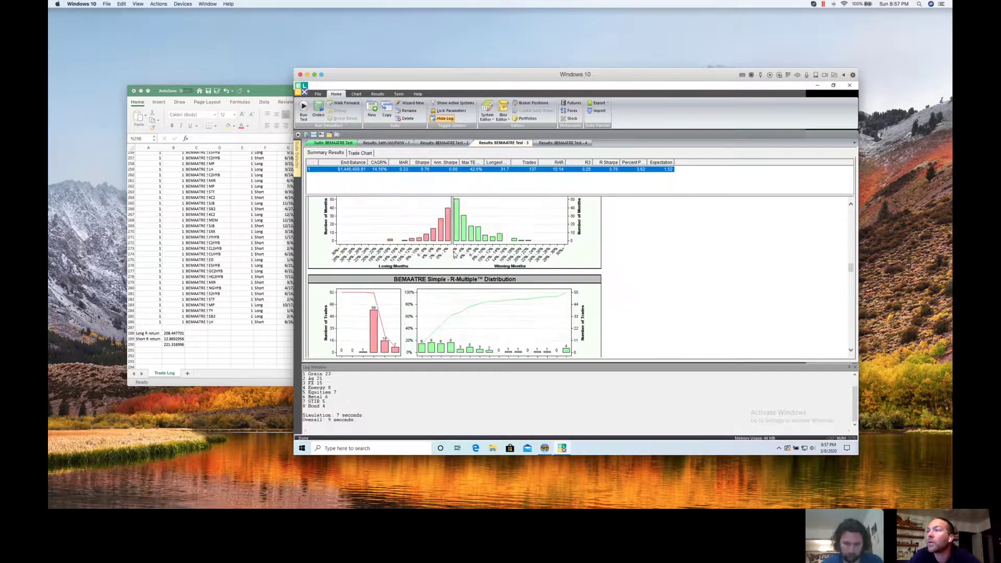
pyautogui.scroll(-10, 453, 254)
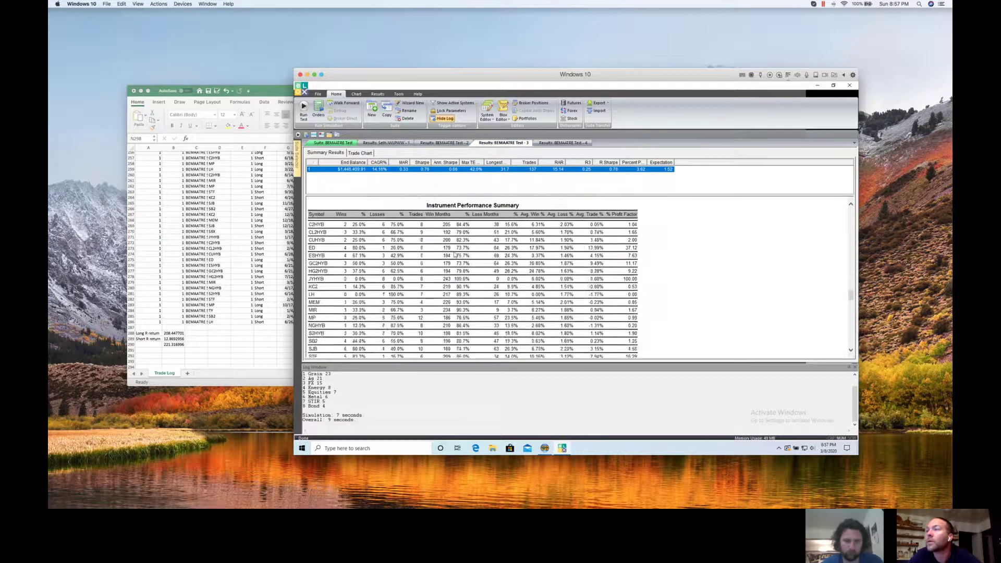
pyautogui.scroll(-3, 454, 254)
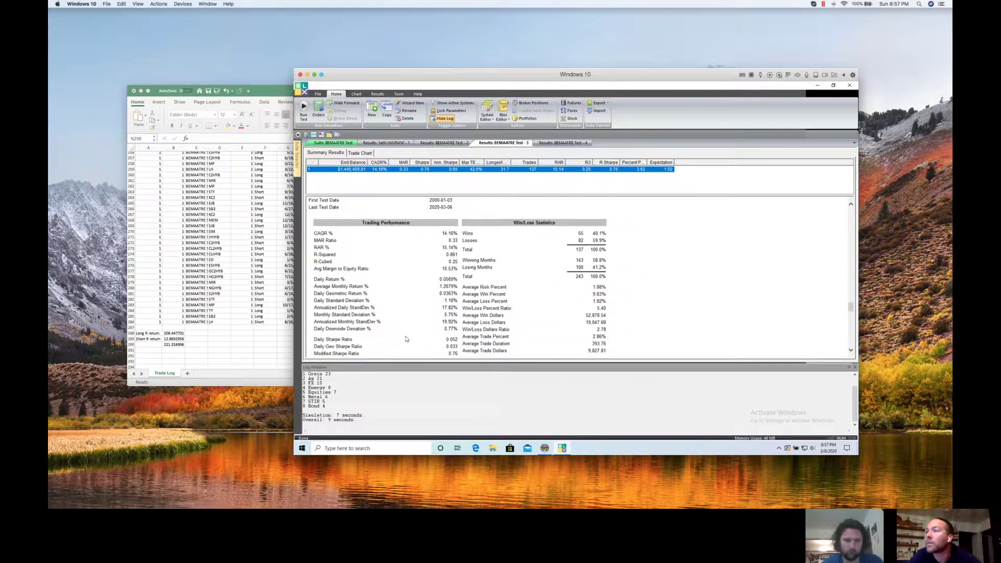
pyautogui.scroll(-1, 441, 310)
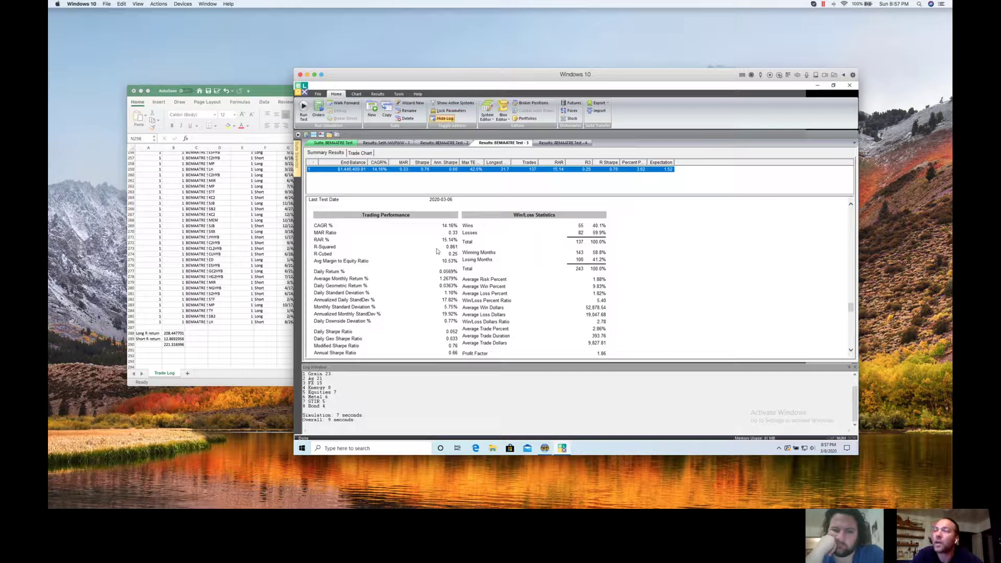
pyautogui.scroll(10, 437, 251)
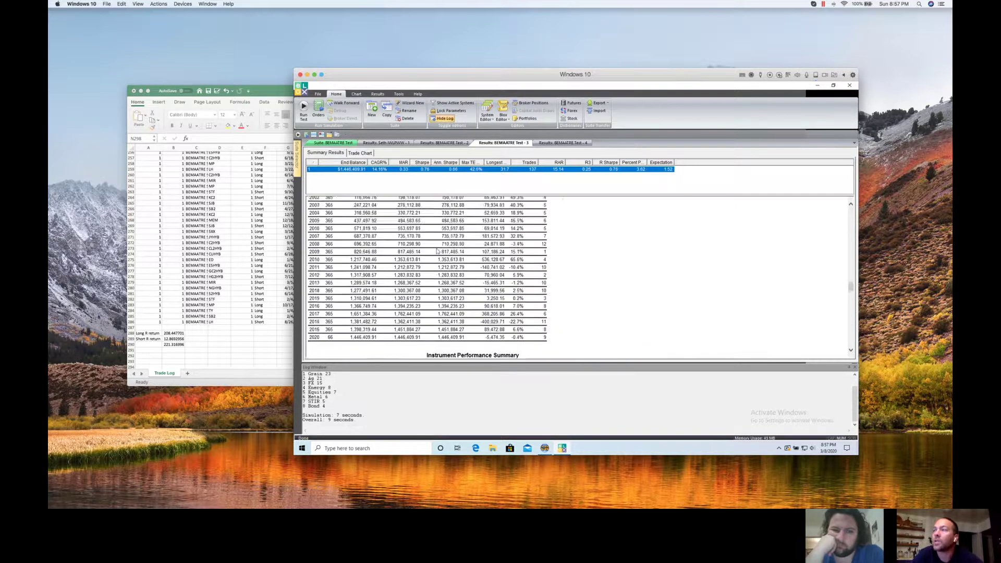
pyautogui.scroll(5, 436, 252)
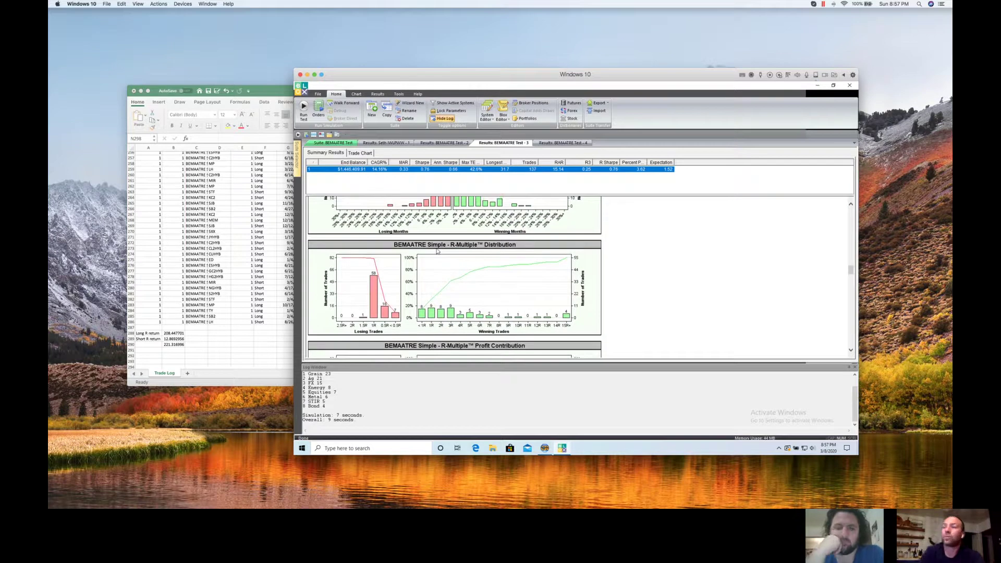